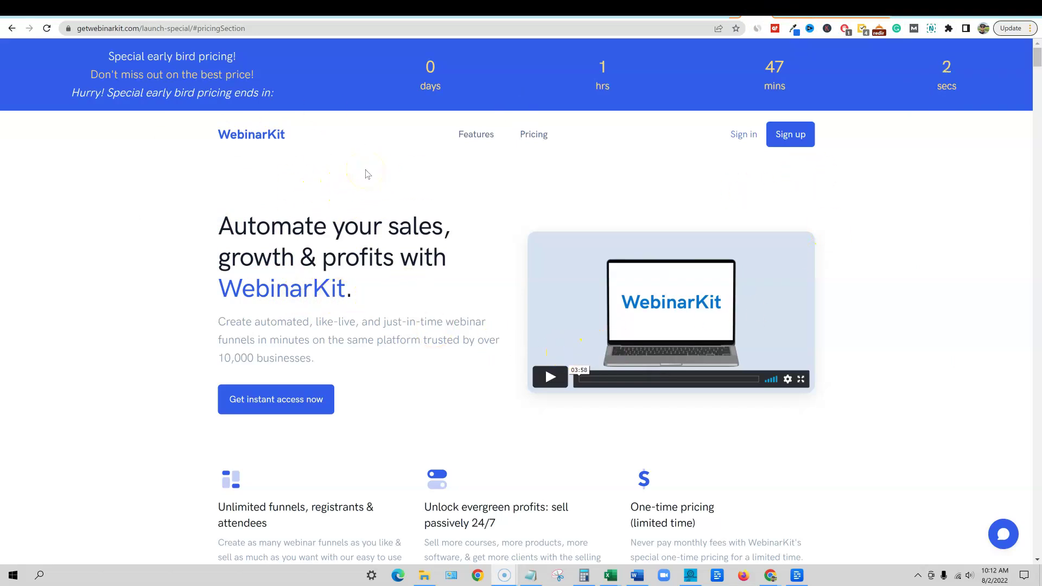
Switch from the sales page to the JVZoo tab showing the purchases list
scroll(473, 299, down, 13)
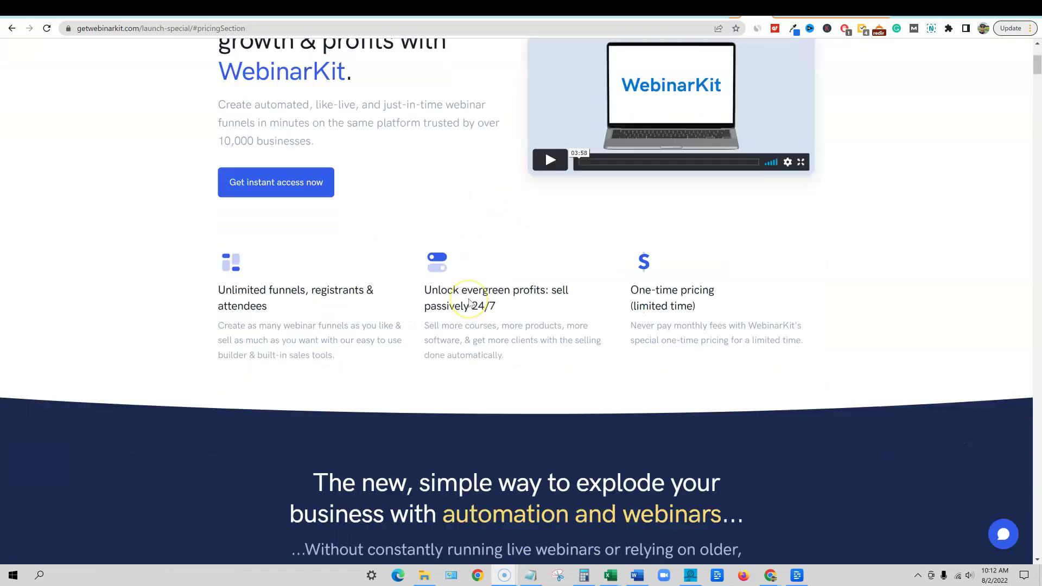
scroll(483, 302, down, 4)
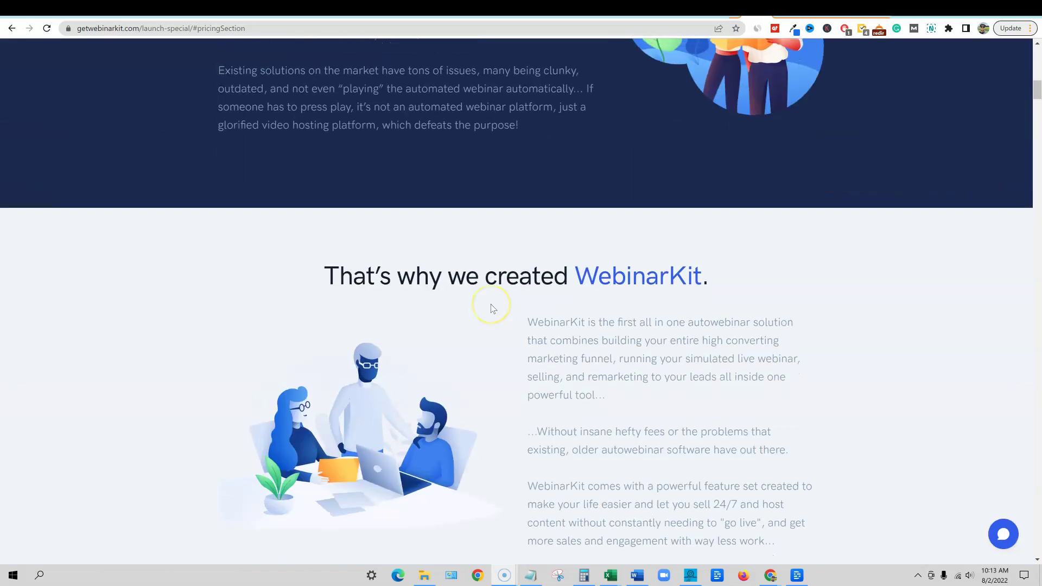
scroll(492, 307, up, 17)
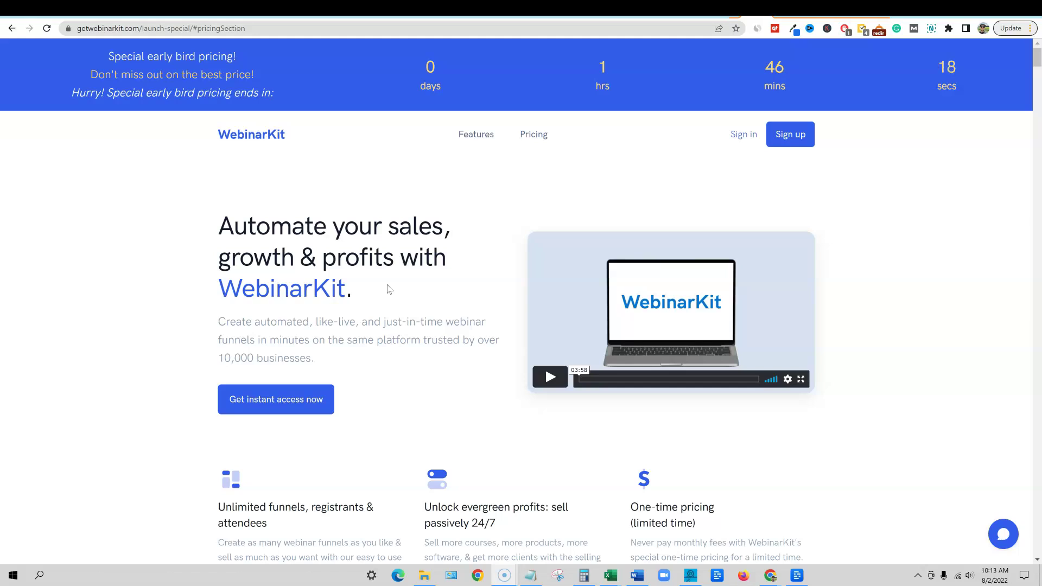
click(782, 8)
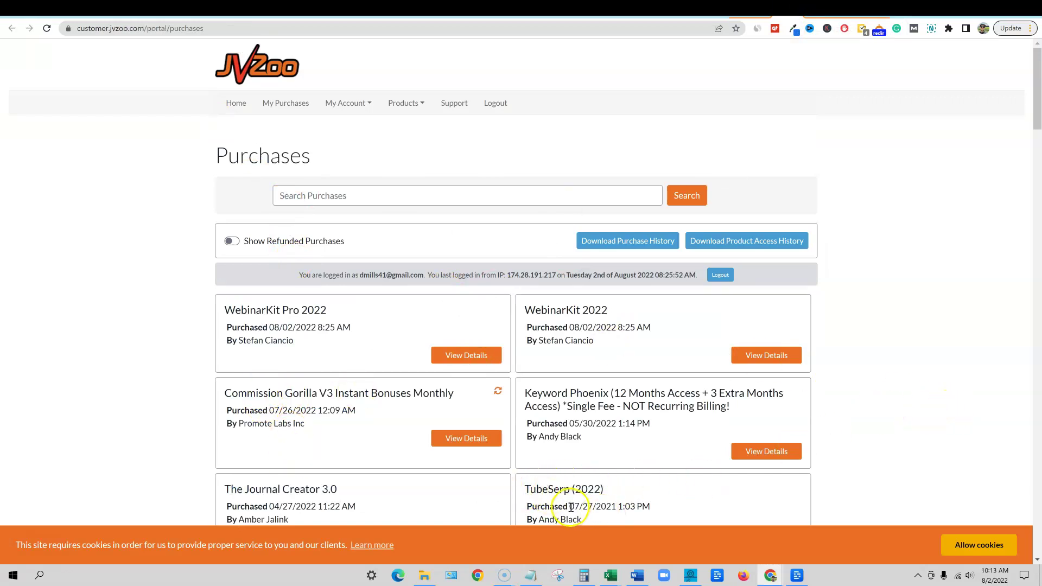
Highlight the TubeSerp date, Keyword Phoenix entry, Journal Creator 3.0 and WebinarKit 2022 titles
drag(569, 506, 657, 509)
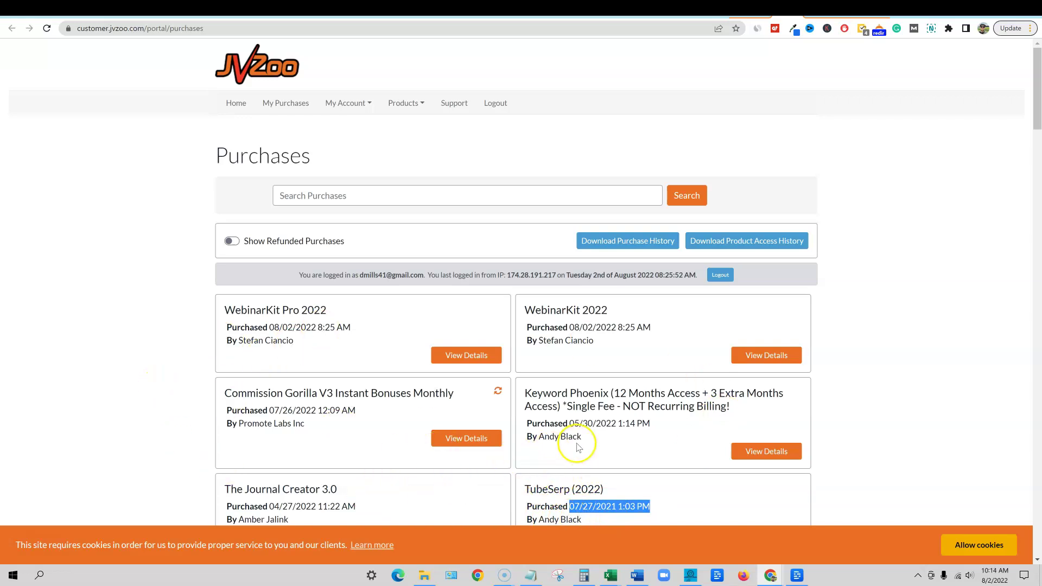
drag(582, 438, 522, 393)
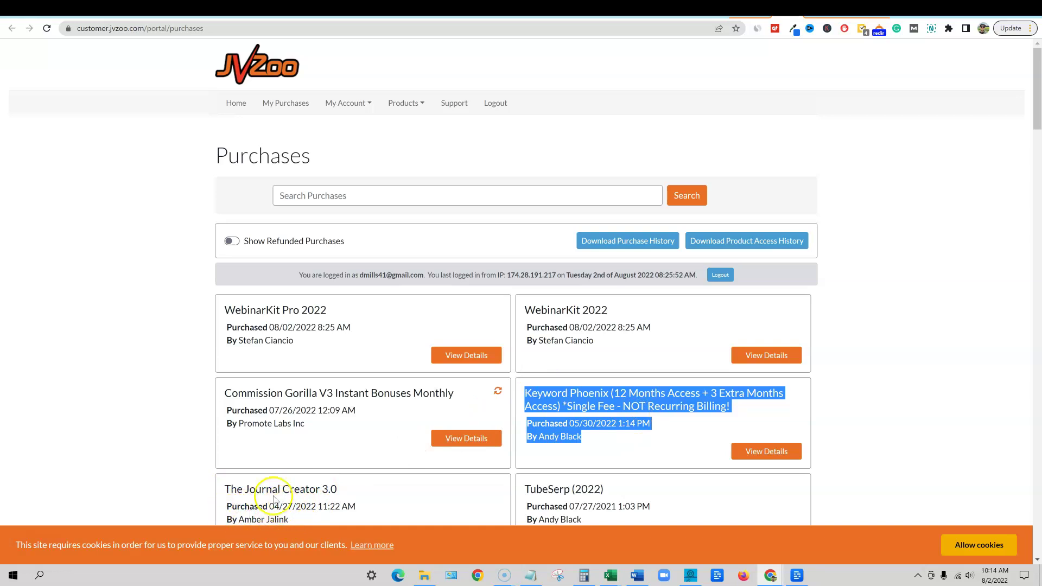
drag(230, 489, 354, 491)
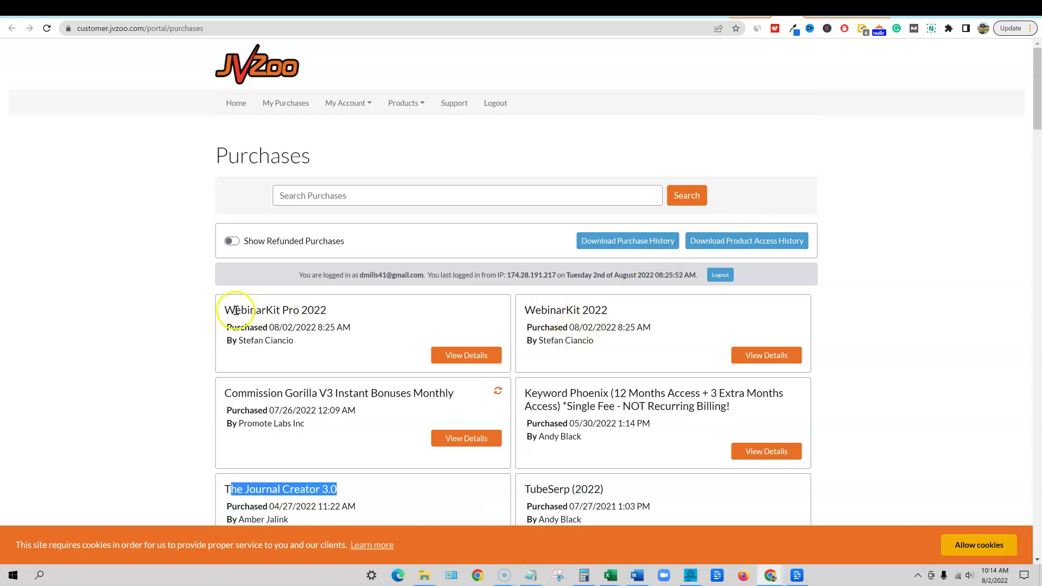
drag(624, 303, 518, 299)
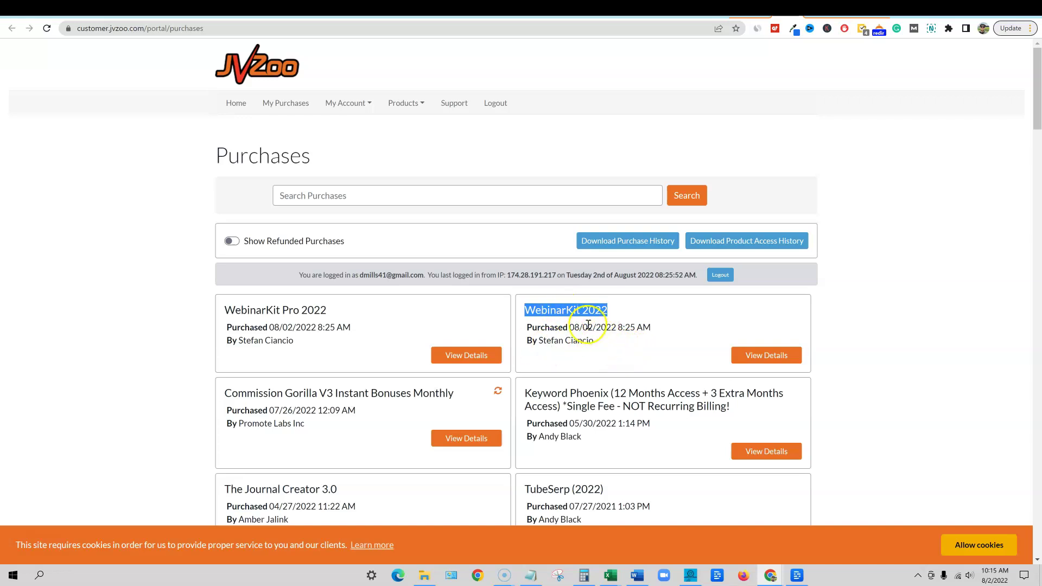
Highlight the WebinarKit 2022 and Pro 2022 purchase dates and entries, then return to getwebinarkit.com
click(567, 327)
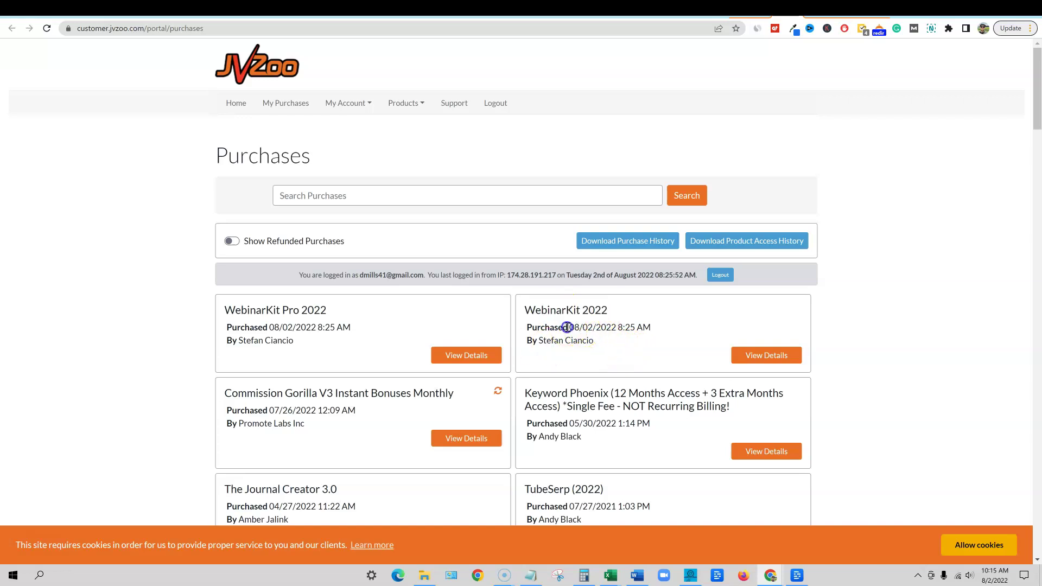
drag(567, 328, 661, 331)
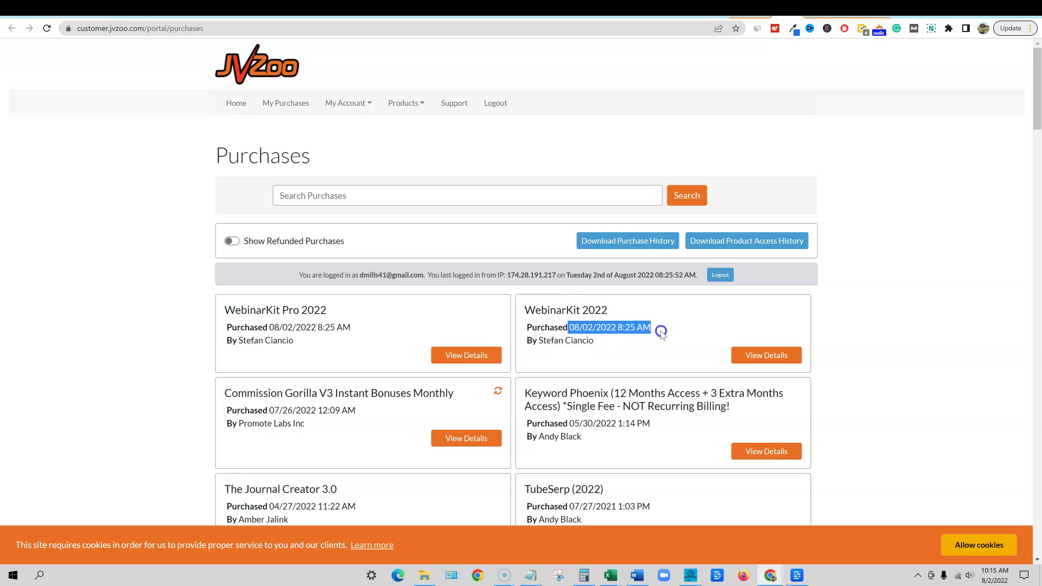
click(227, 311)
drag(227, 311, 332, 315)
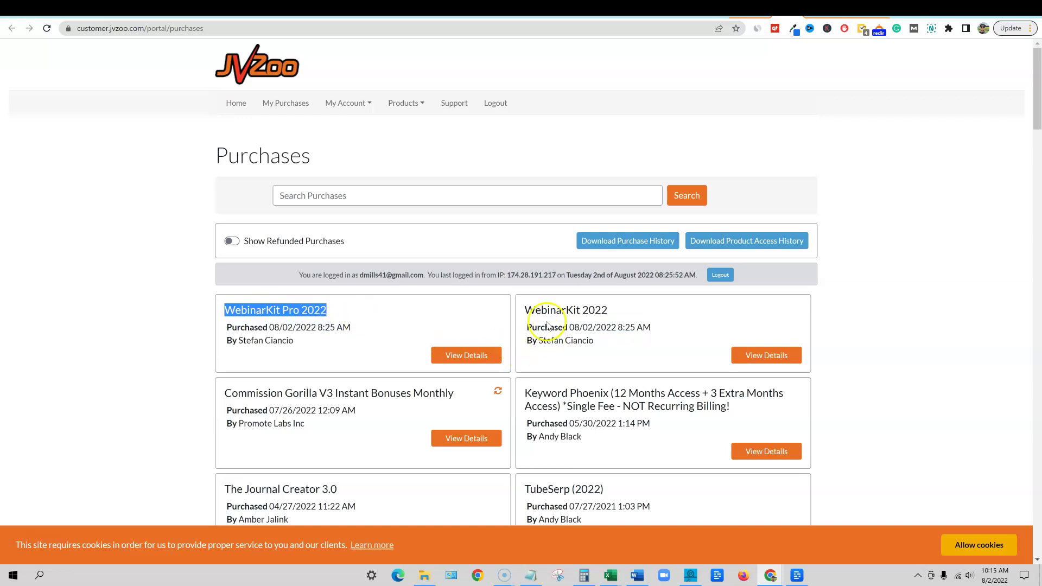
drag(524, 310, 623, 354)
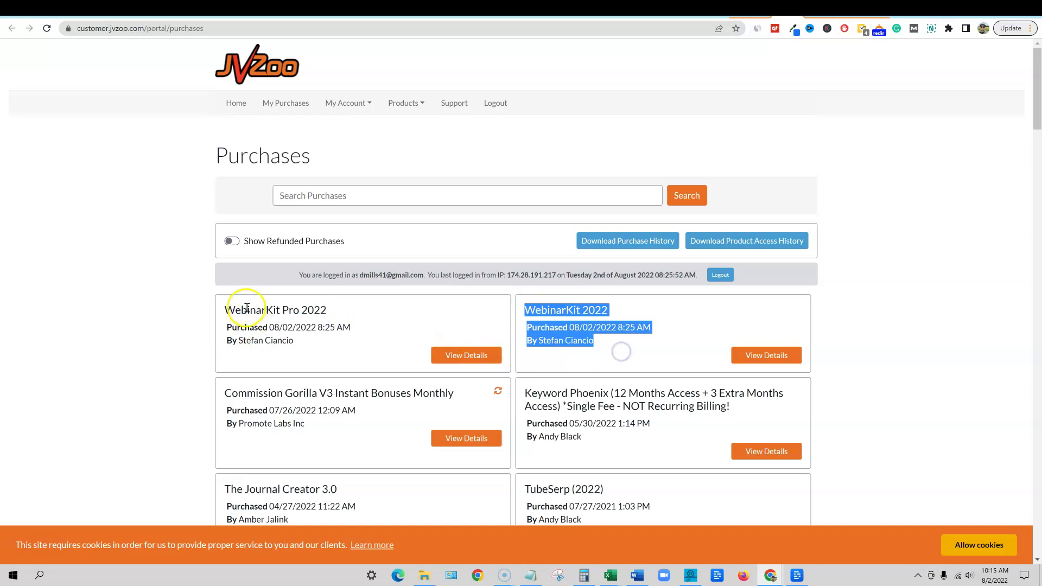
drag(225, 310, 358, 339)
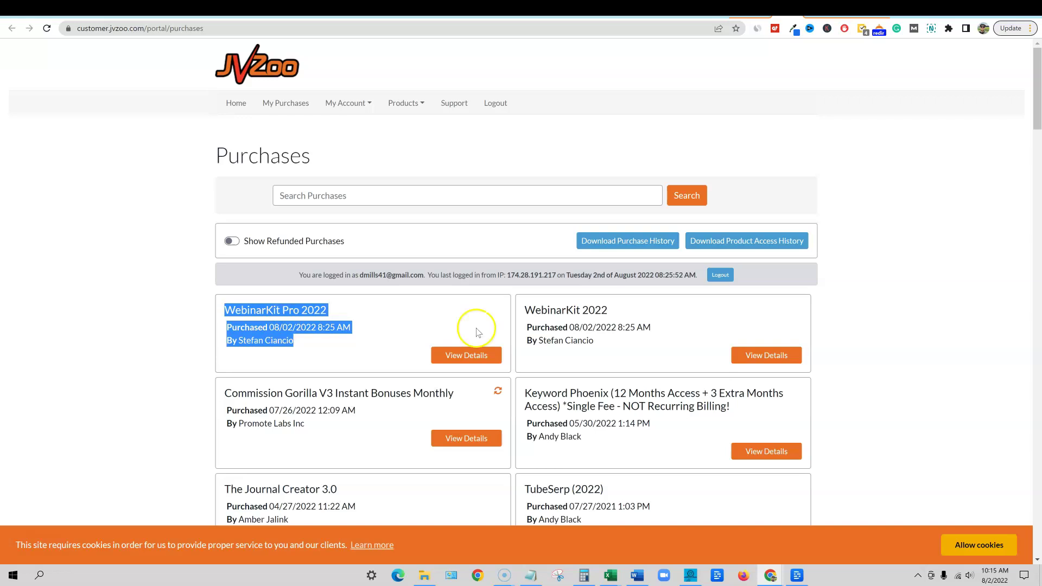
click(821, 9)
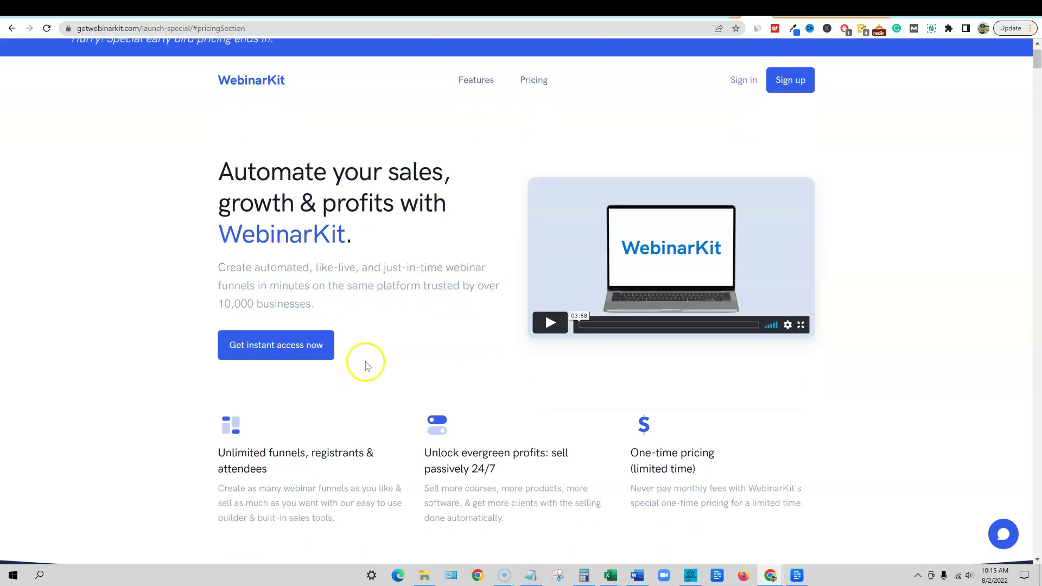
Scroll the sales page down to the supported integrations list and highlight SendFox
scroll(478, 353, down, 2)
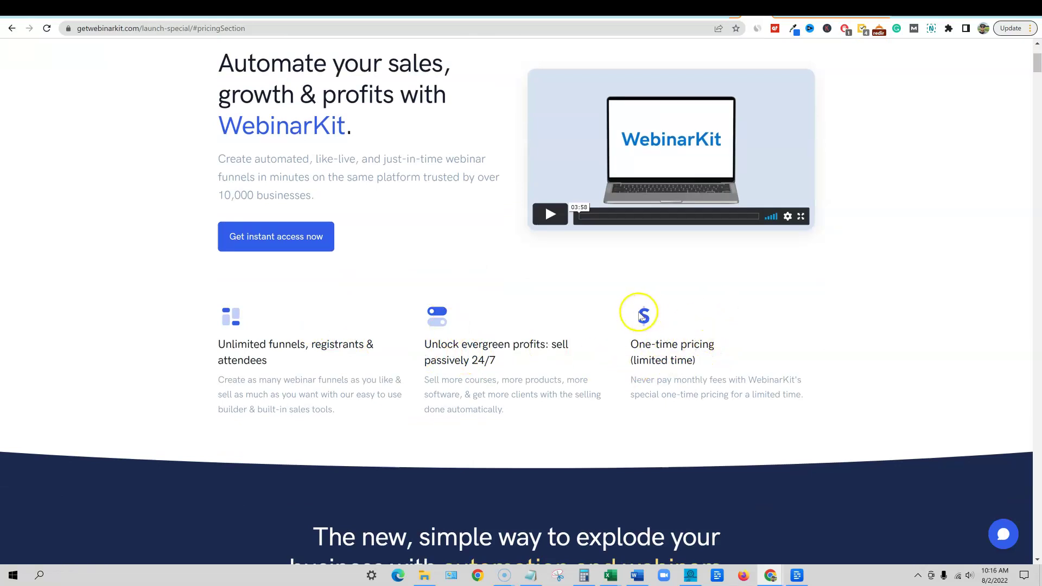
scroll(638, 357, up, 3)
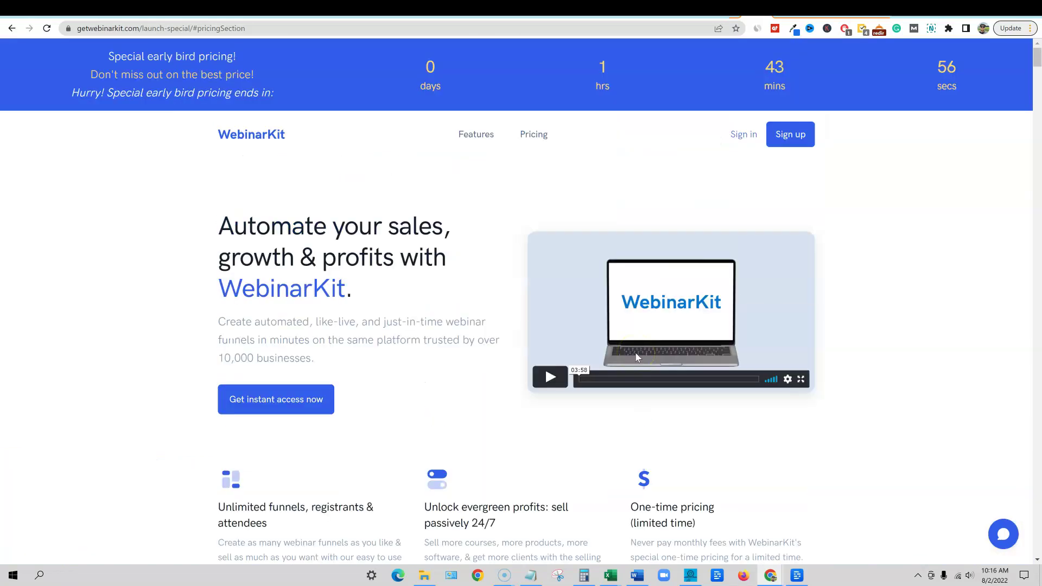
scroll(637, 356, down, 3)
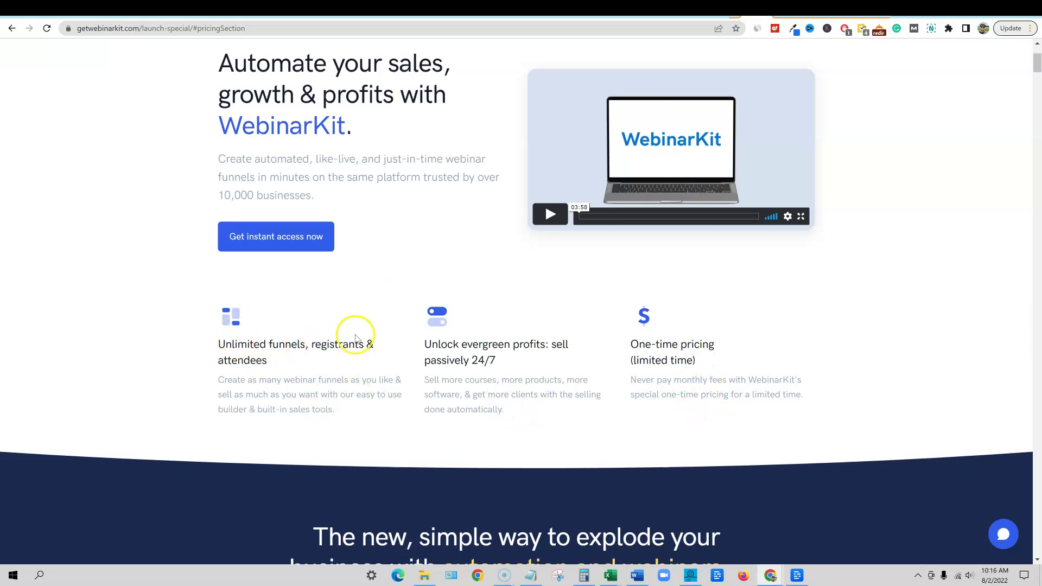
scroll(489, 334, down, 14)
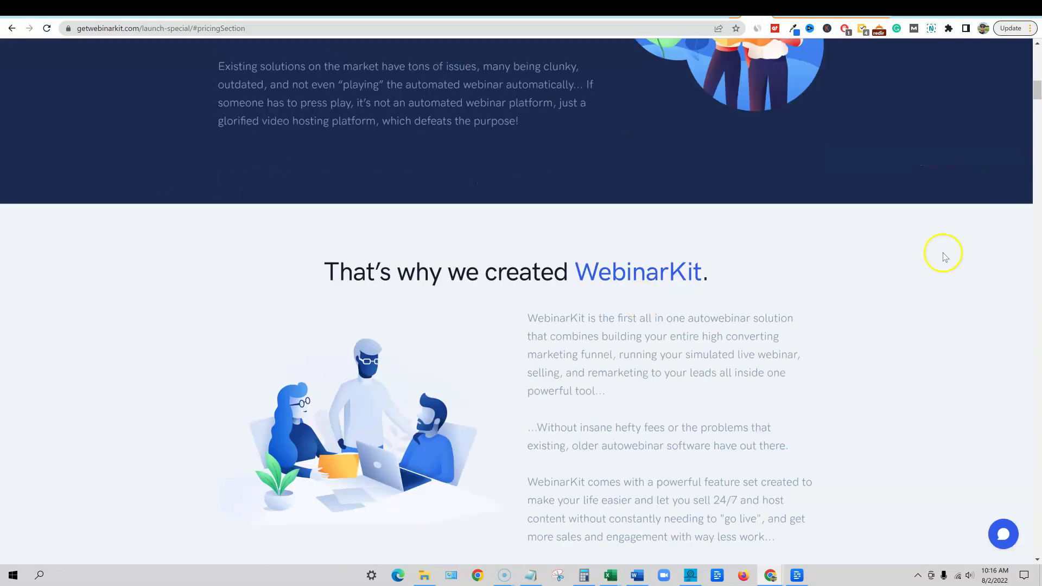
drag(1026, 88, 1026, 282)
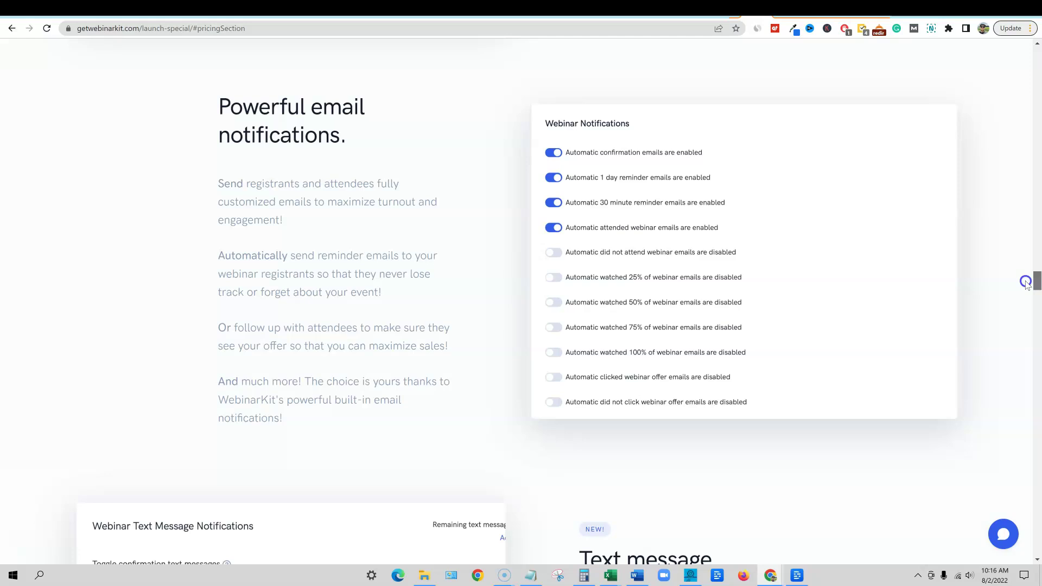
scroll(1026, 282, down, 1)
scroll(1026, 283, down, 1)
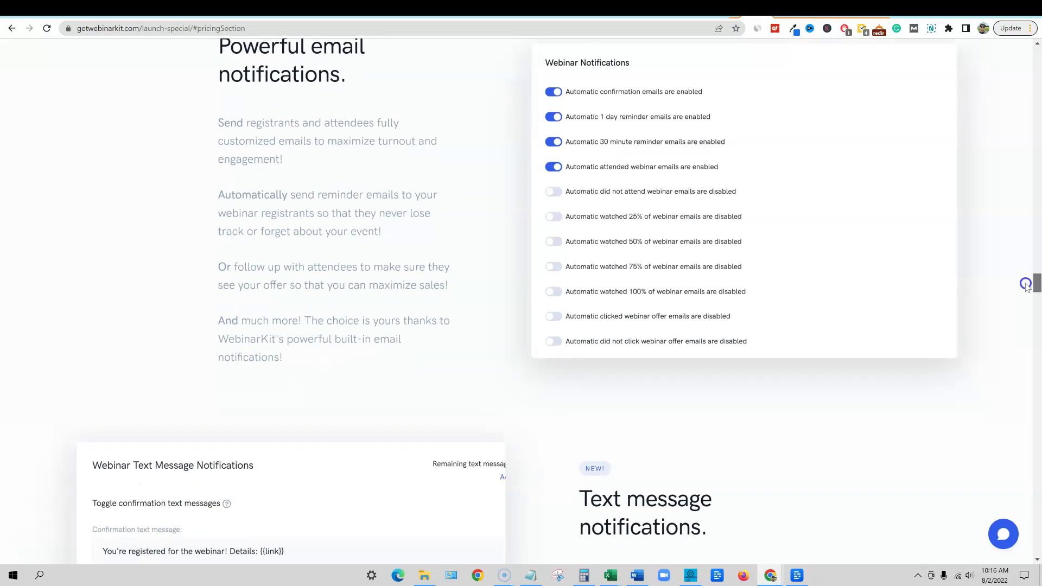
drag(1026, 285, 1018, 312)
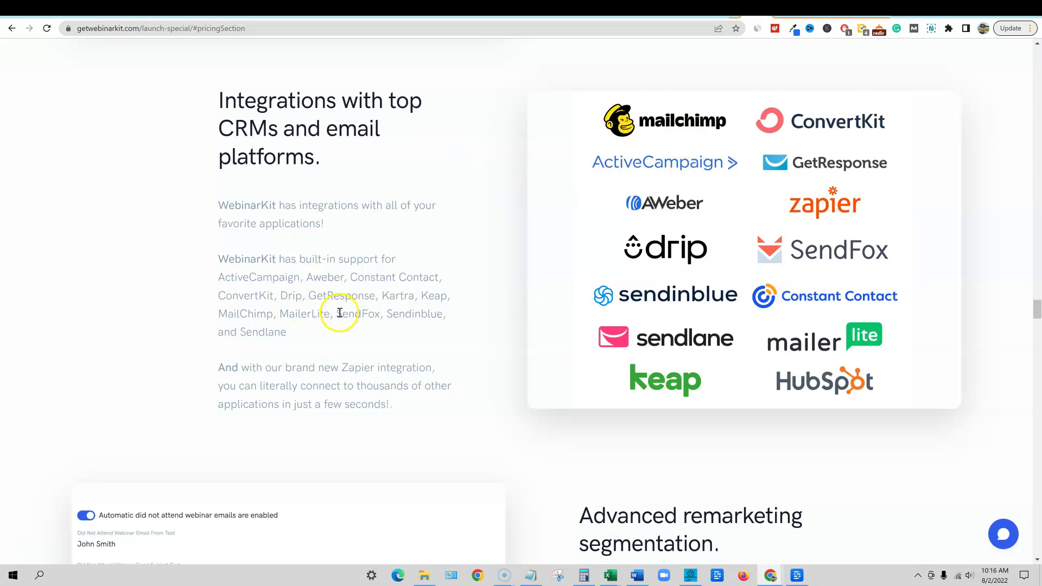
drag(338, 314, 377, 315)
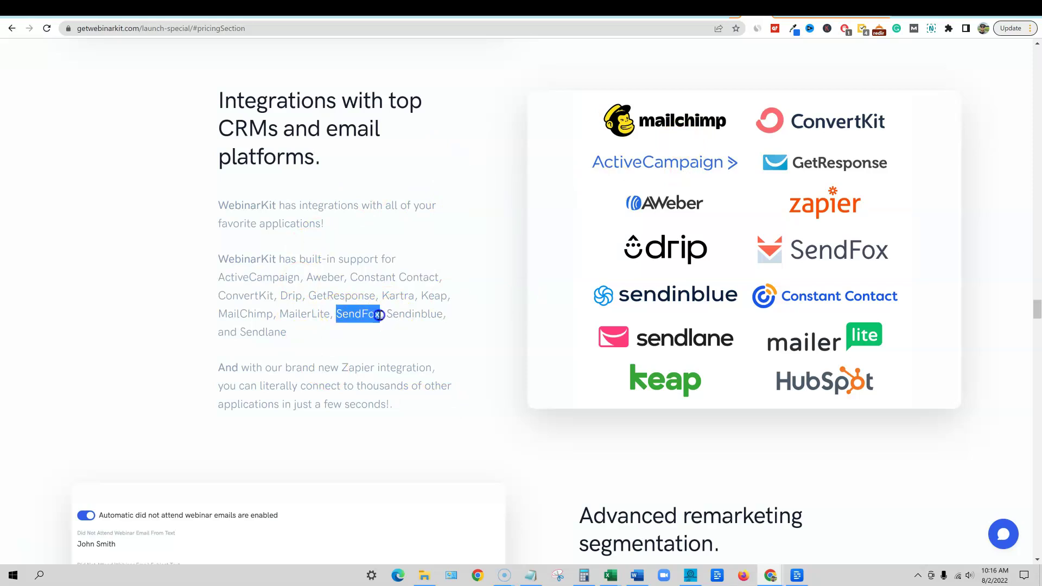
Switch to AppSumo's SendFox deal page and look over the $49 License Tier 1 offer
click(337, 9)
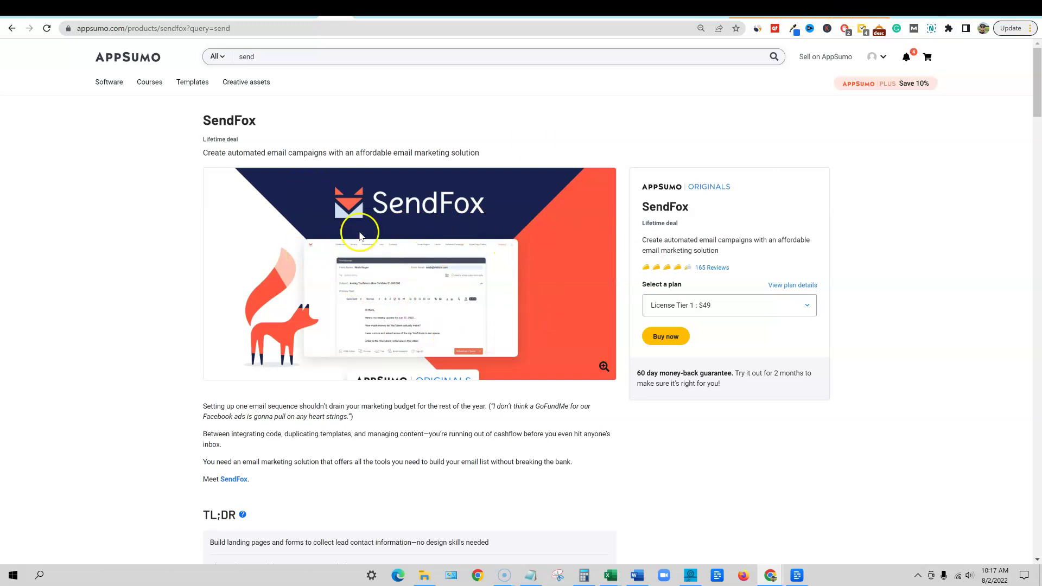
scroll(360, 236, down, 6)
scroll(442, 285, up, 6)
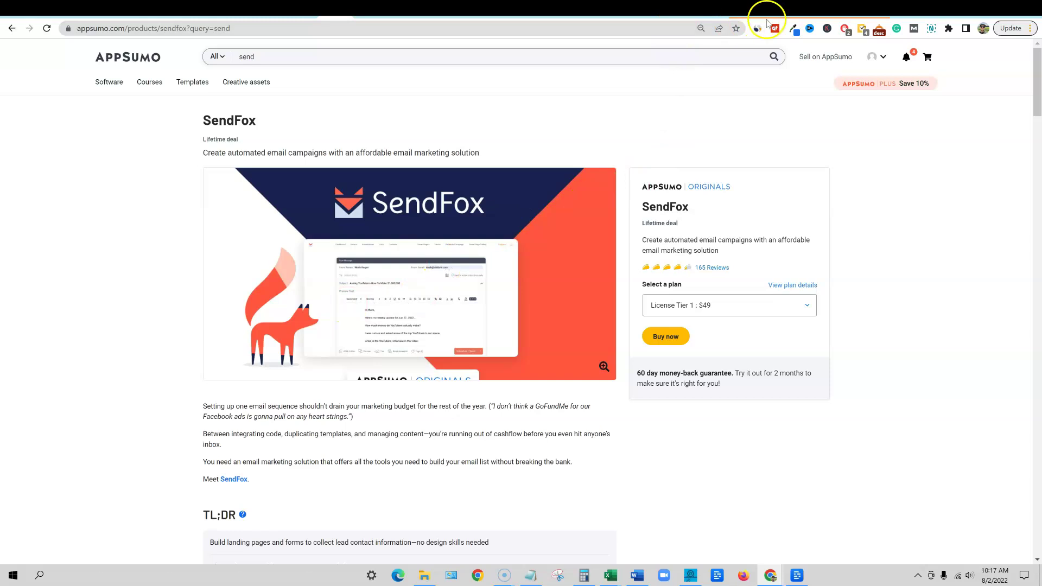
Return to the WebinarKit tab and highlight the built-in integrations and Zapier paragraphs
click(749, 10)
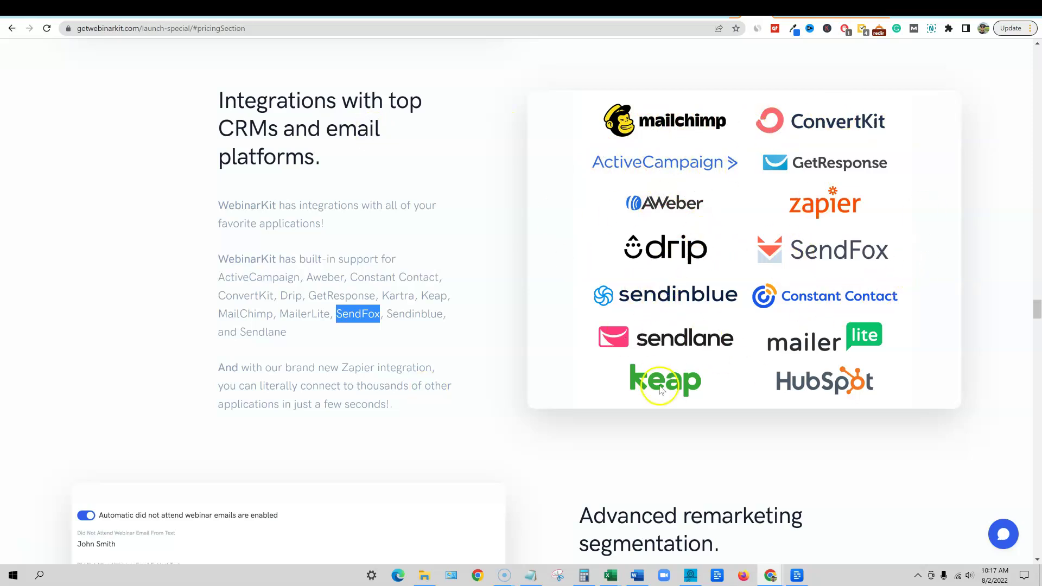
drag(290, 332, 214, 264)
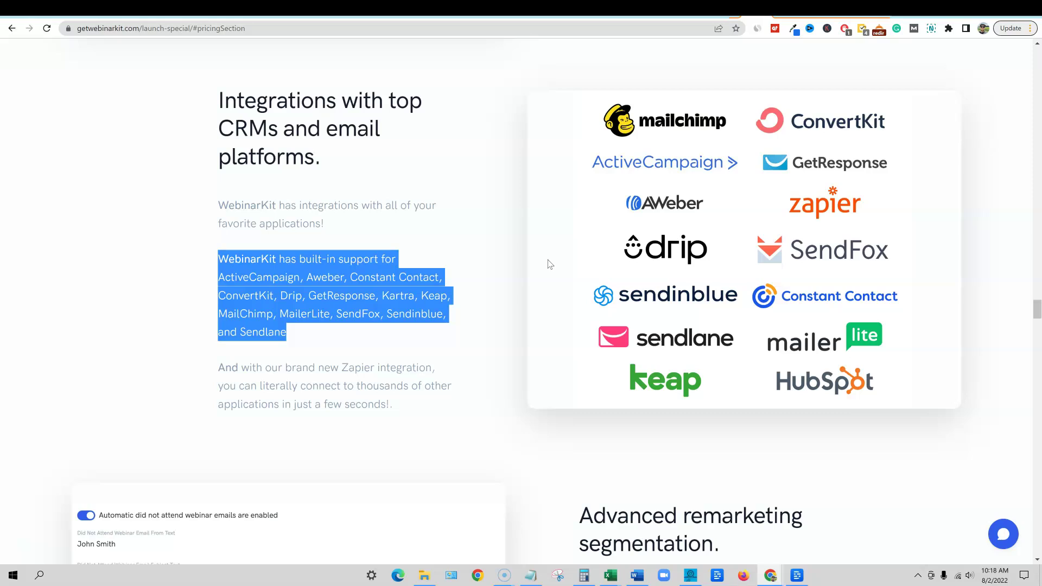
click(423, 367)
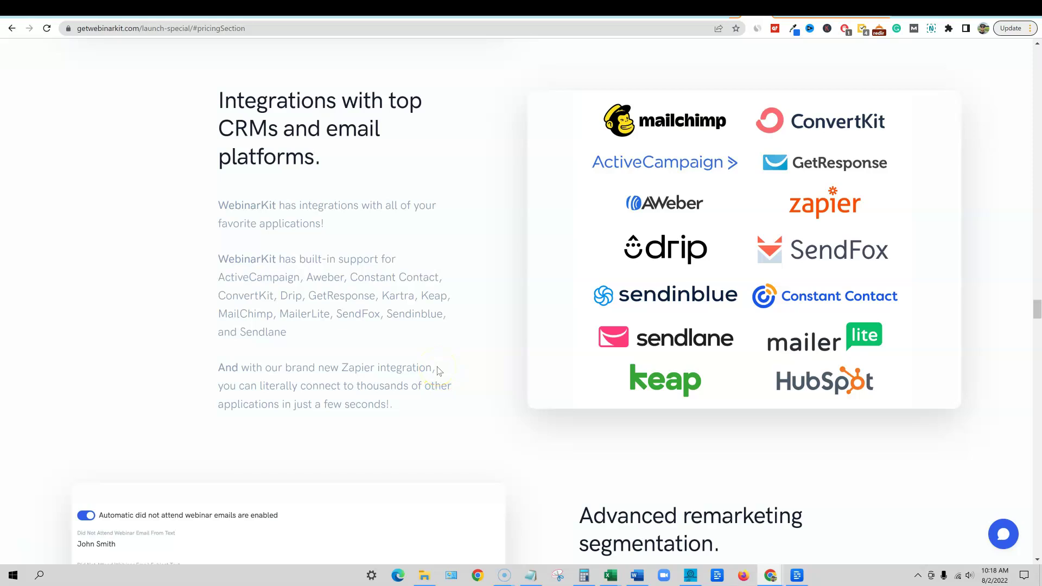
drag(395, 403, 396, 367)
Scroll the sales page down to the pricing comparison table
click(409, 332)
scroll(657, 377, down, 6)
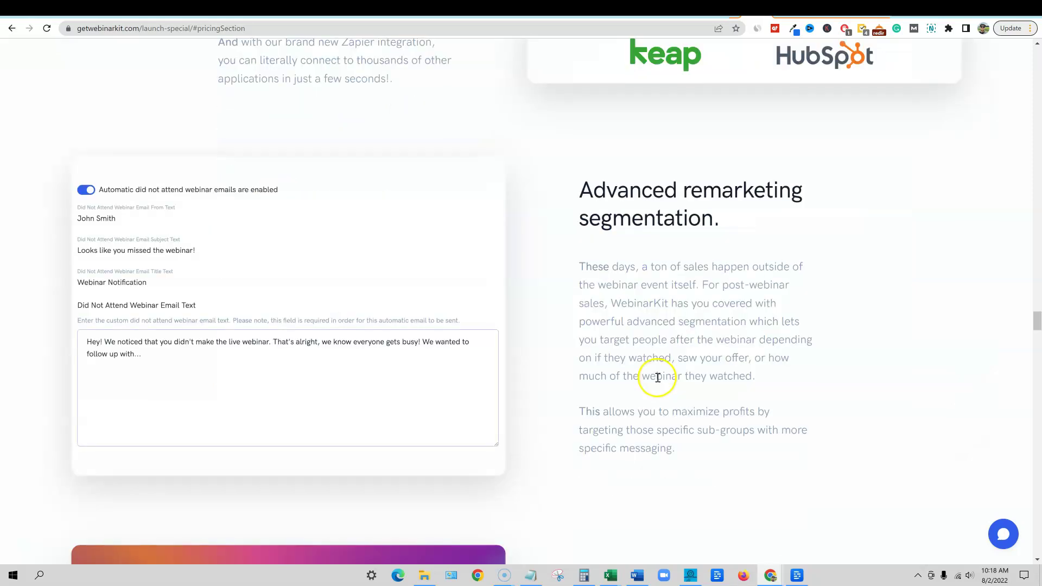
scroll(660, 369, down, 10)
scroll(589, 304, up, 3)
scroll(616, 447, down, 7)
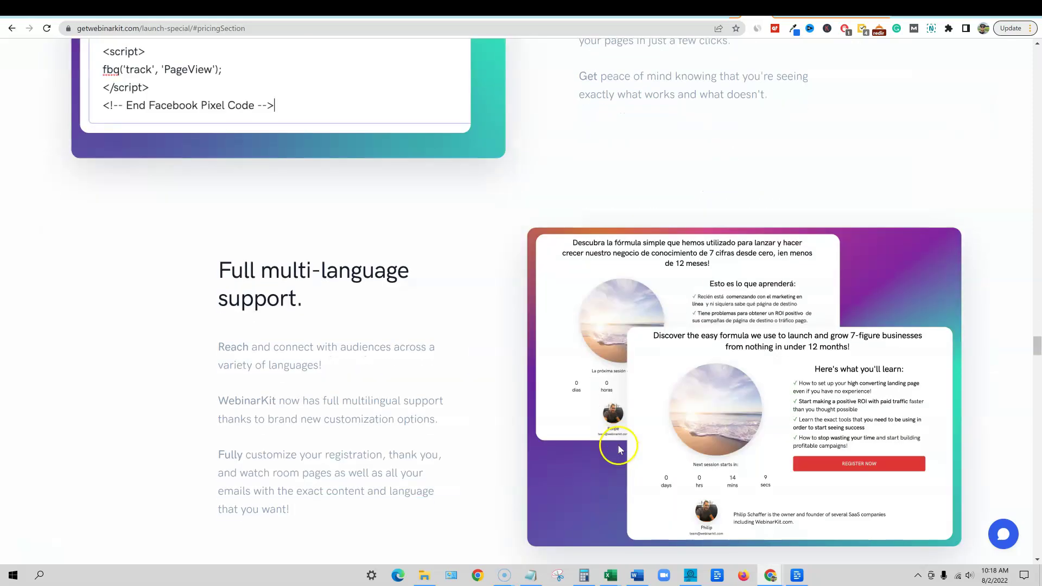
scroll(619, 450, down, 15)
scroll(612, 438, up, 5)
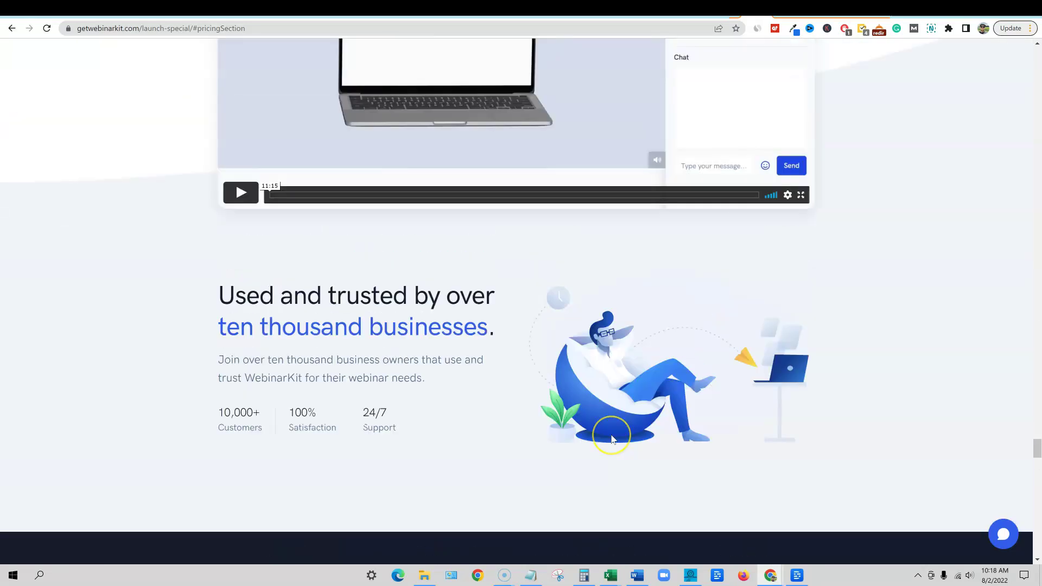
scroll(613, 439, up, 6)
scroll(611, 435, up, 7)
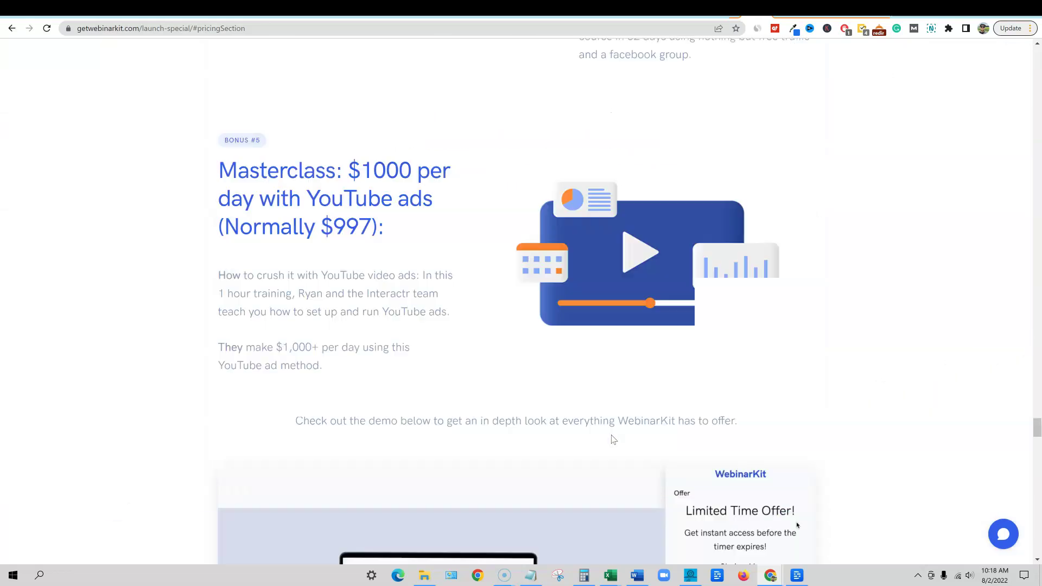
scroll(421, 309, up, 1)
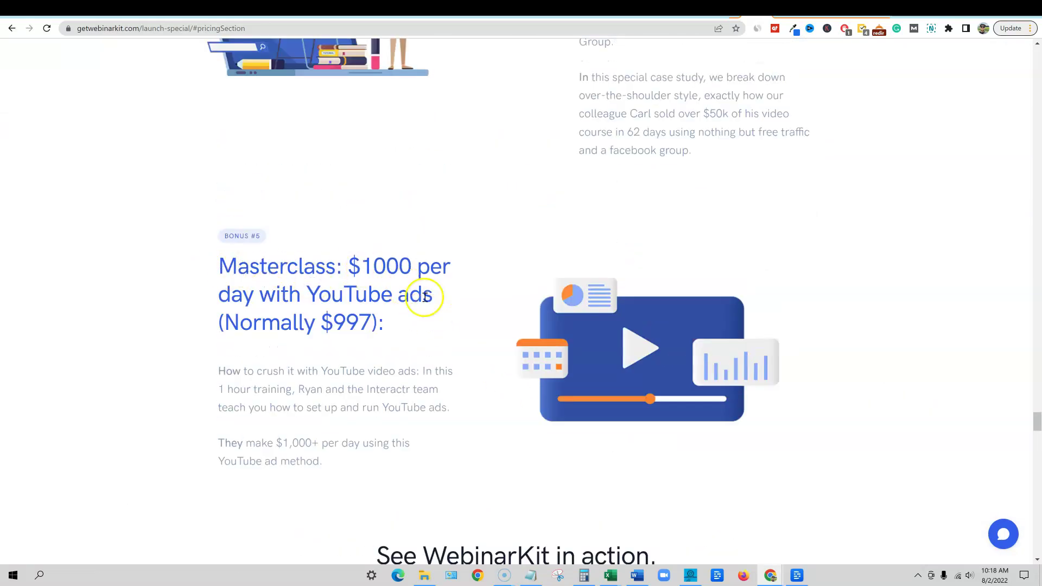
scroll(434, 391, up, 5)
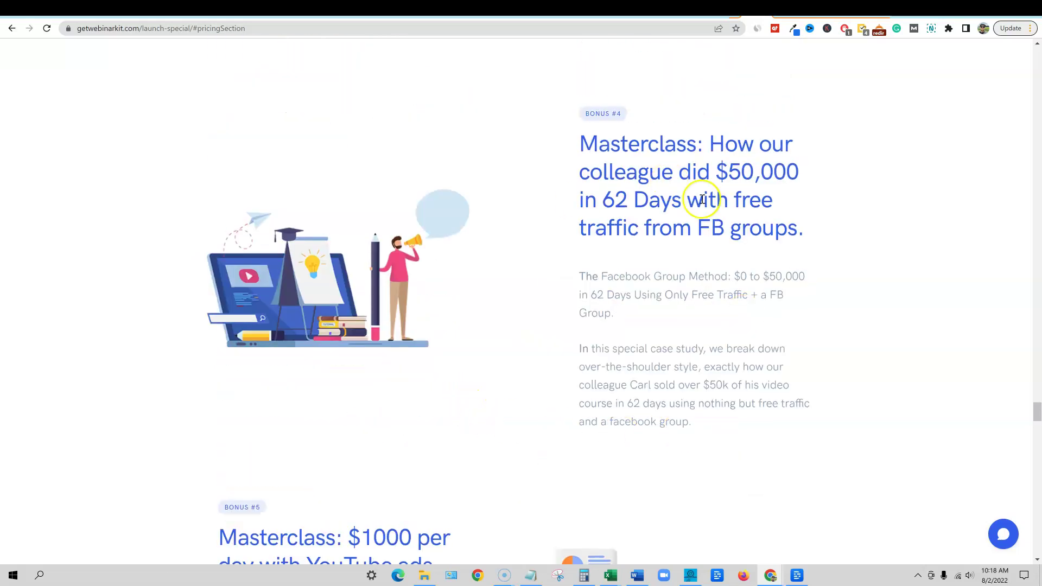
scroll(630, 403, down, 15)
scroll(627, 405, down, 10)
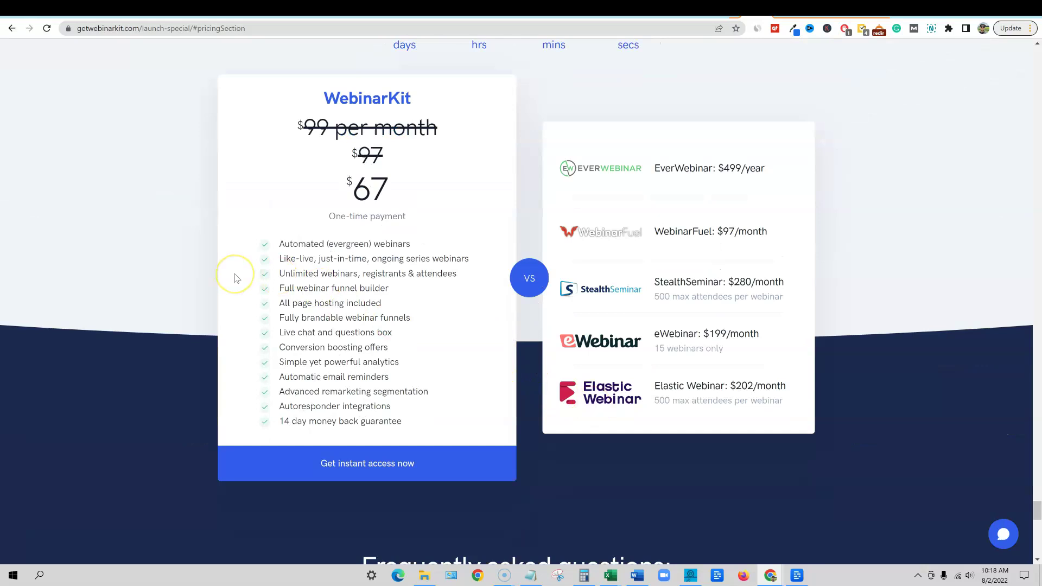
Zoom the page in and highlight the $67 one-time price
key(ctrl+plus)
key(ctrl+plus)
scroll(234, 273, up, 3)
scroll(234, 206, down, 1)
scroll(335, 166, up, 1)
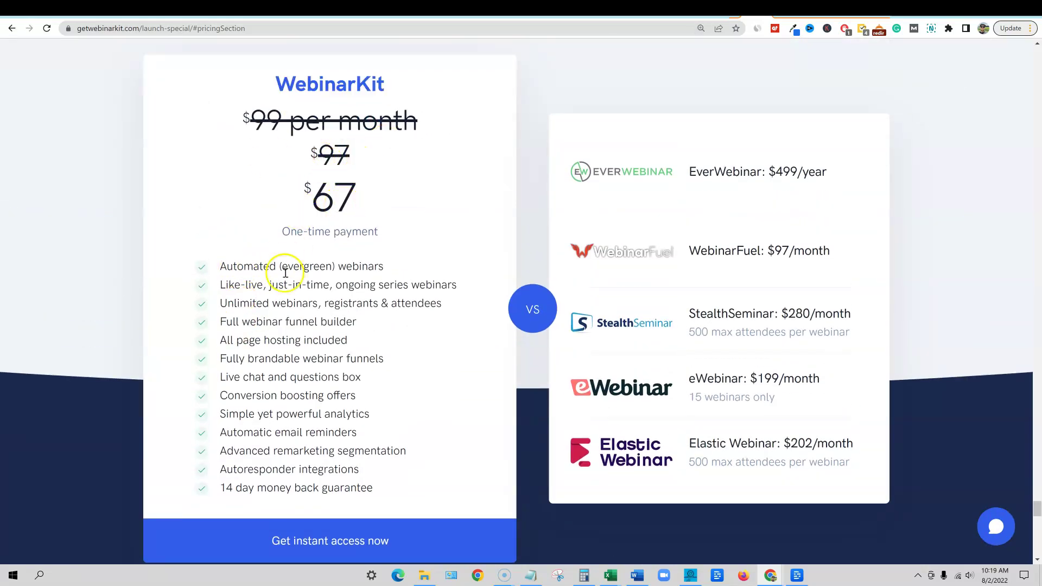
drag(303, 192, 367, 196)
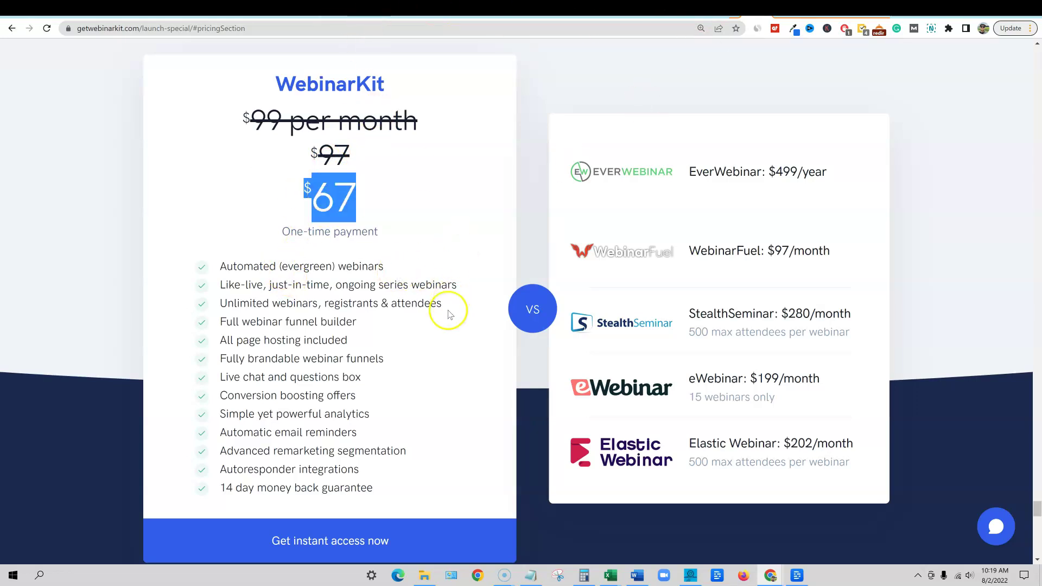
click(252, 233)
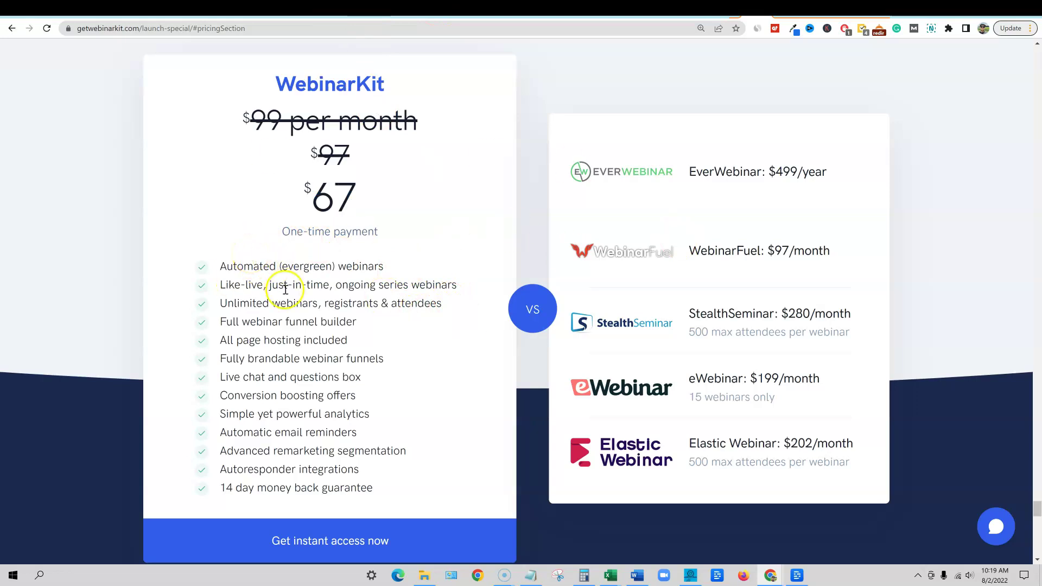
click(241, 230)
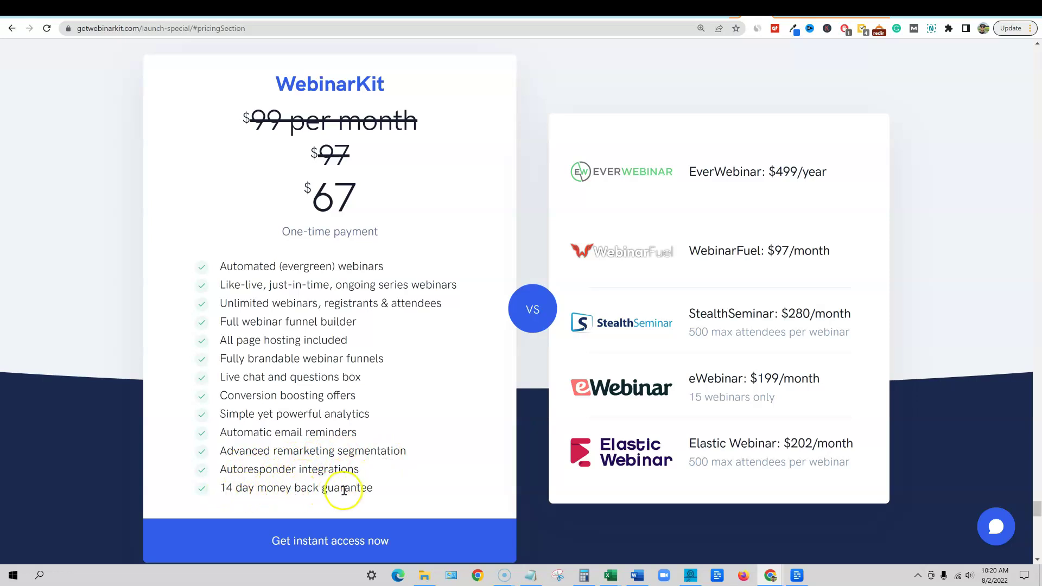
Scroll past the pricing table to the FAQ question about a public roadmap
scroll(433, 509, down, 3)
scroll(434, 506, down, 15)
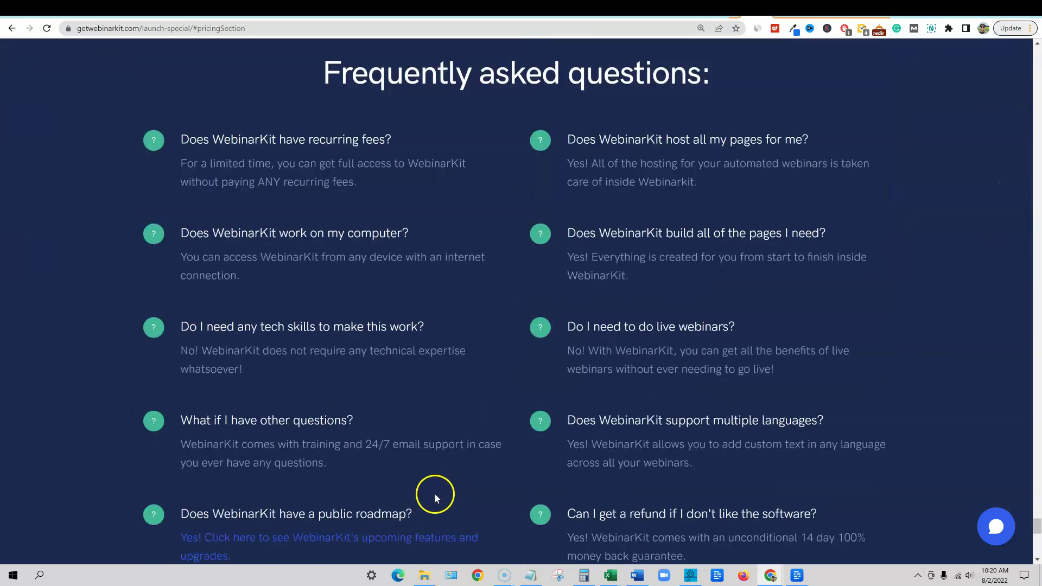
scroll(434, 493, up, 5)
scroll(435, 493, up, 1)
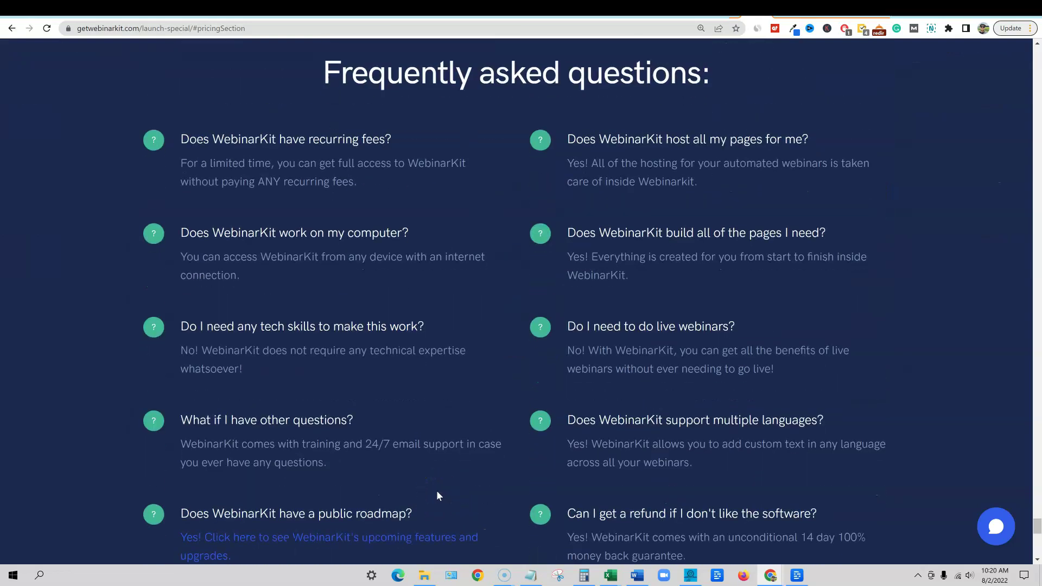
scroll(436, 491, down, 1)
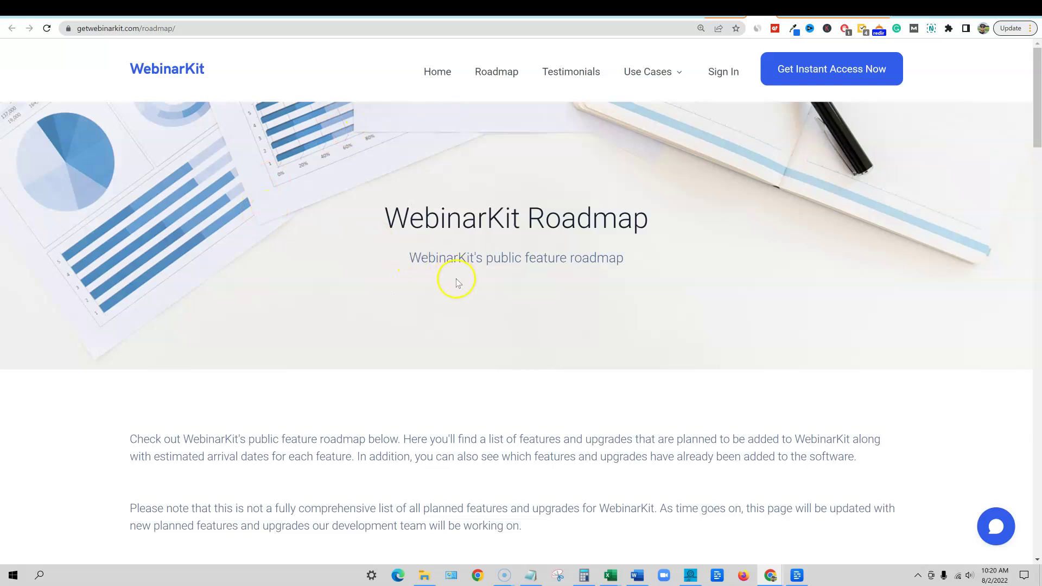
Toggle the roadmap to WebinarKit Live items and back to WebinarKit items
scroll(457, 282, down, 8)
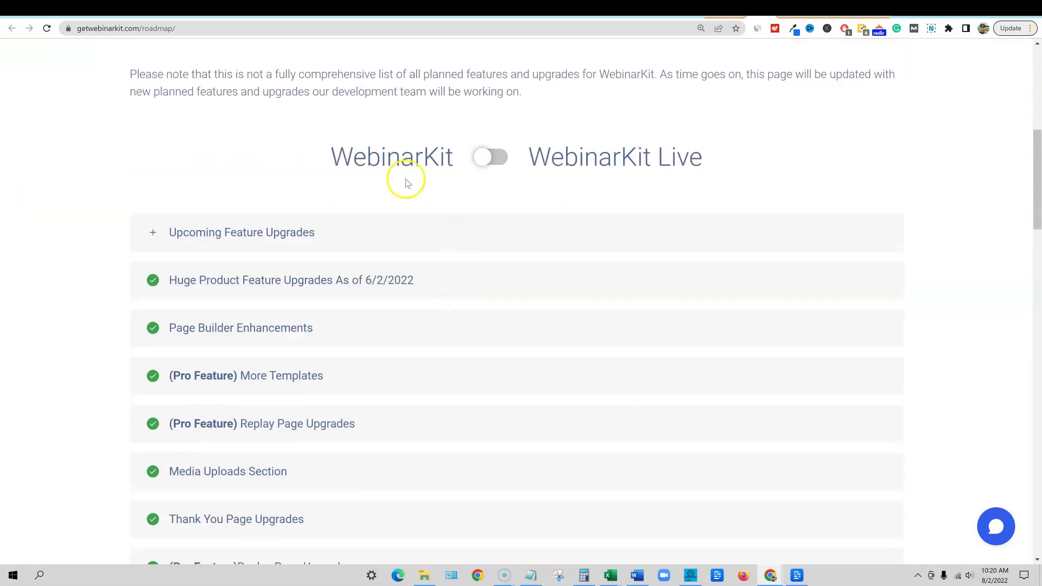
click(494, 159)
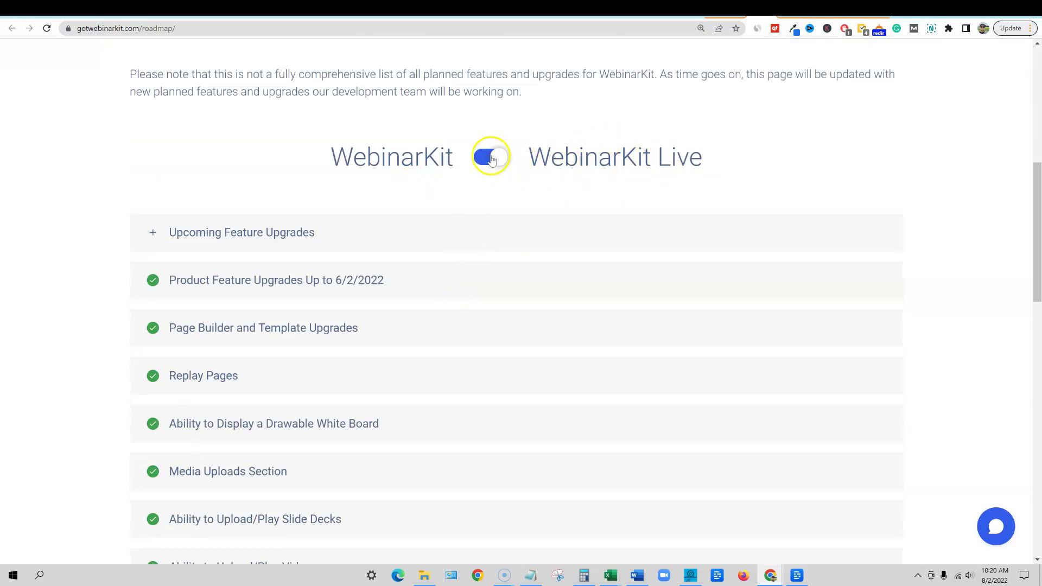
click(492, 159)
scroll(399, 310, down, 2)
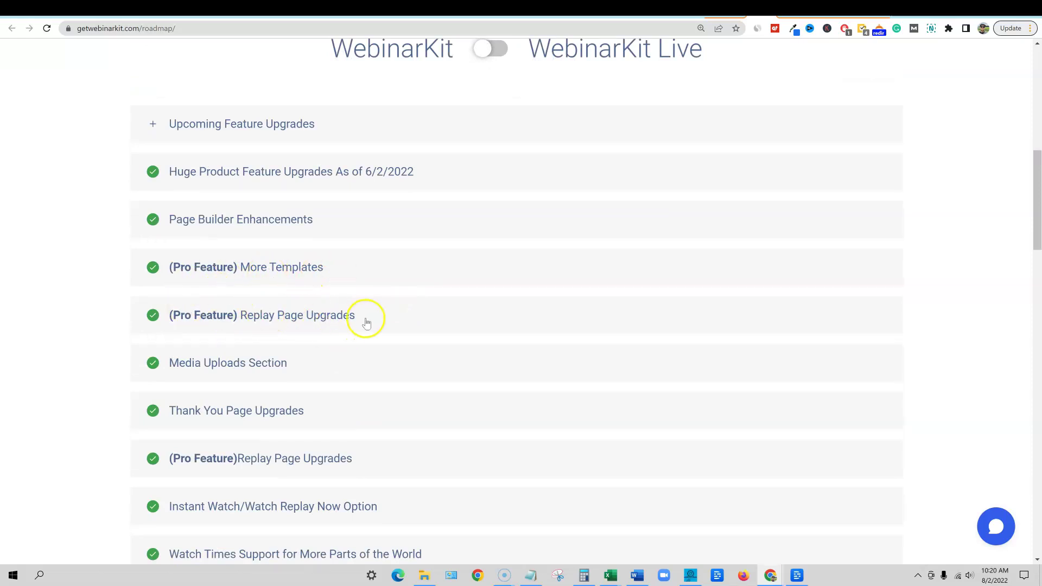
Expand Replay Page Upgrades, More Templates and Page Builder Enhancements; open and close Huge Product Feature Upgrades
click(430, 328)
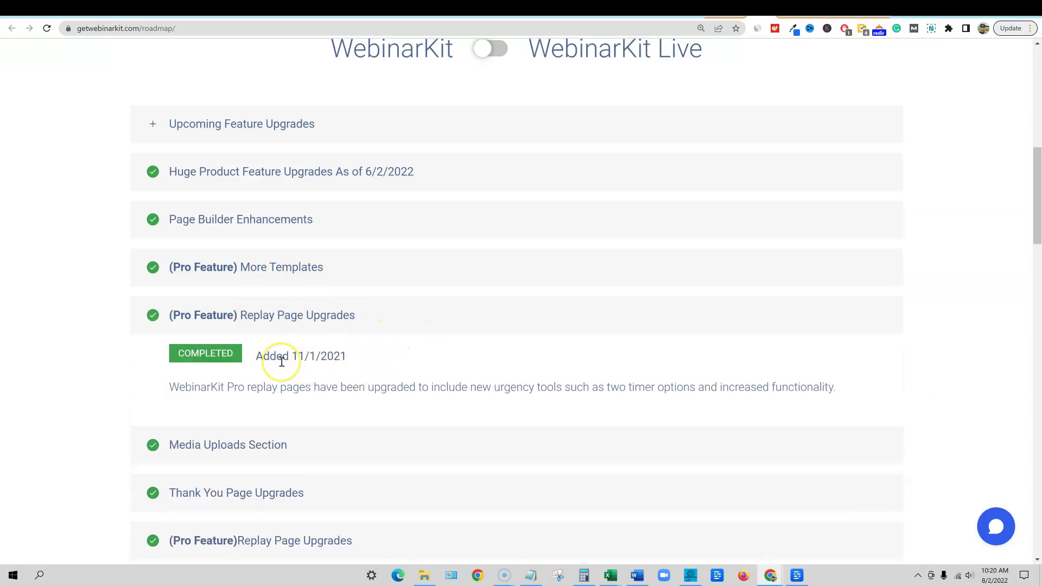
click(310, 276)
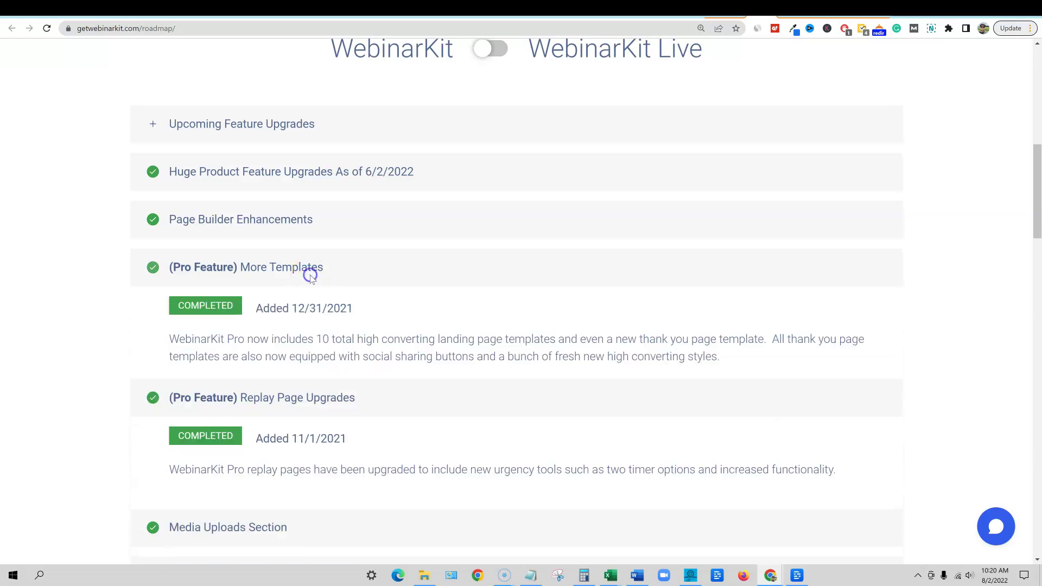
click(273, 223)
click(258, 172)
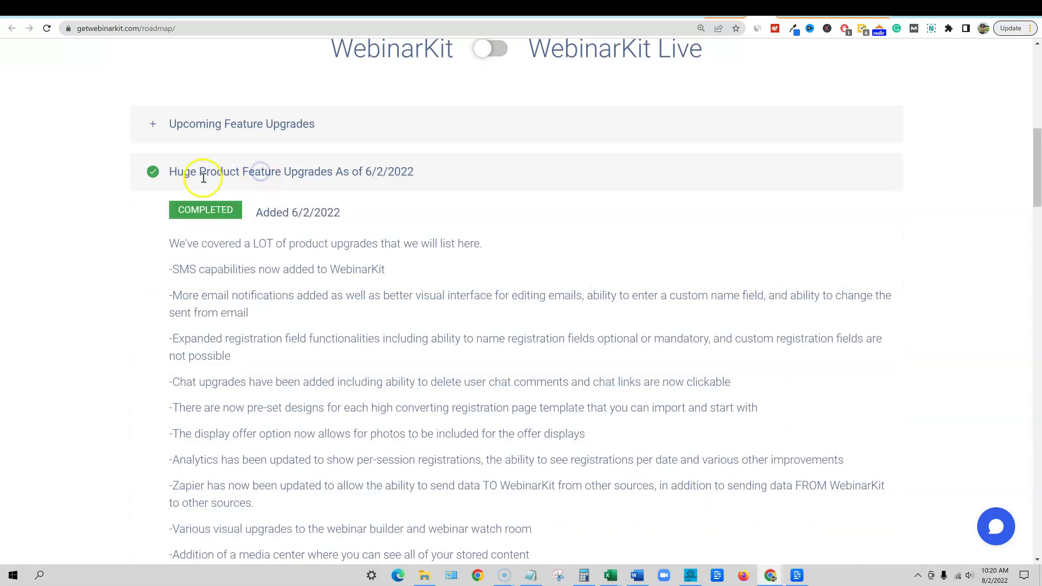
click(318, 172)
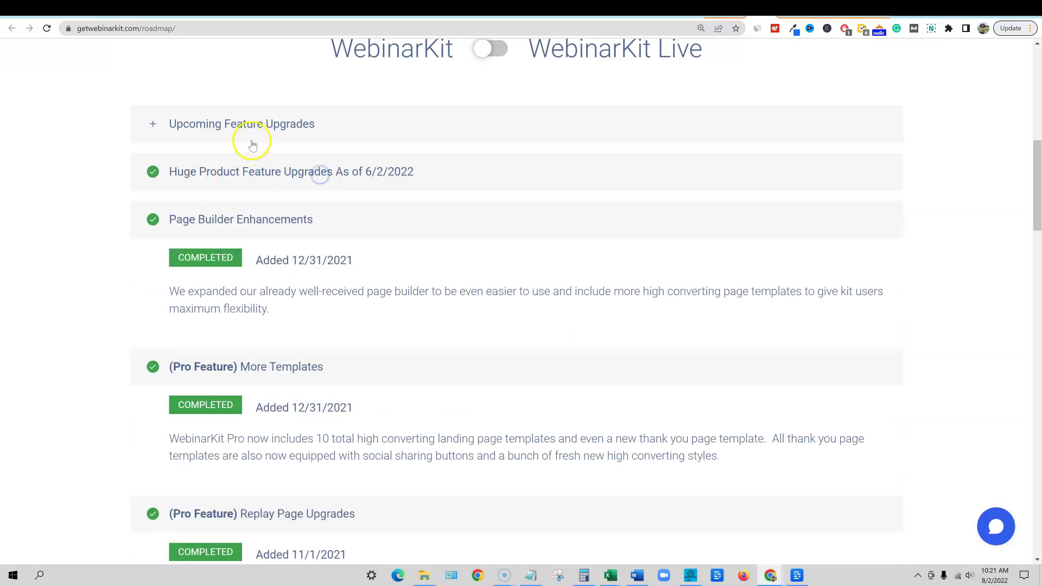
Scroll further down the roadmap and expand the Zapier Support entry
scroll(298, 348, down, 15)
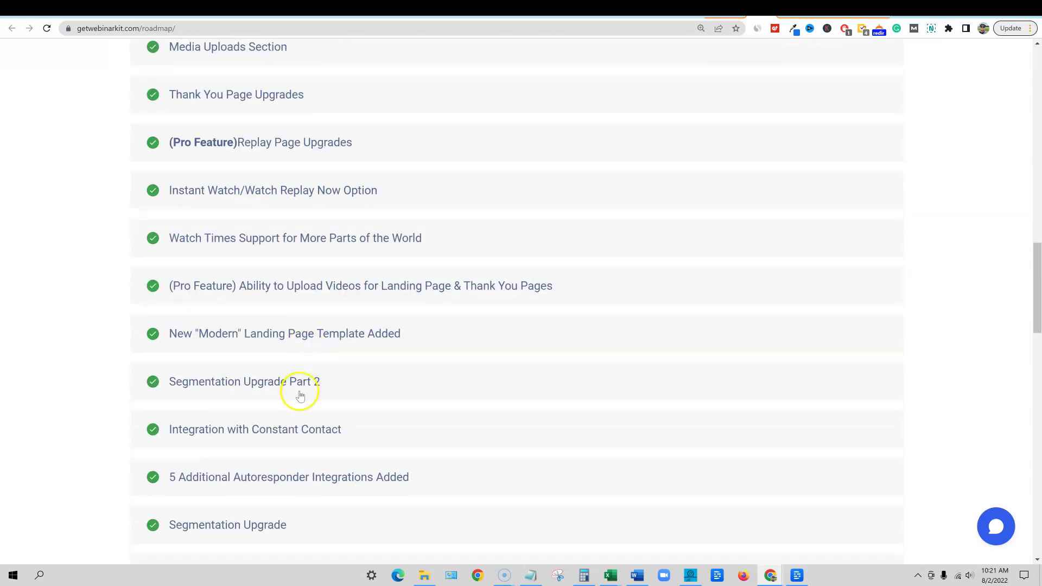
scroll(299, 396, down, 15)
scroll(298, 398, up, 7)
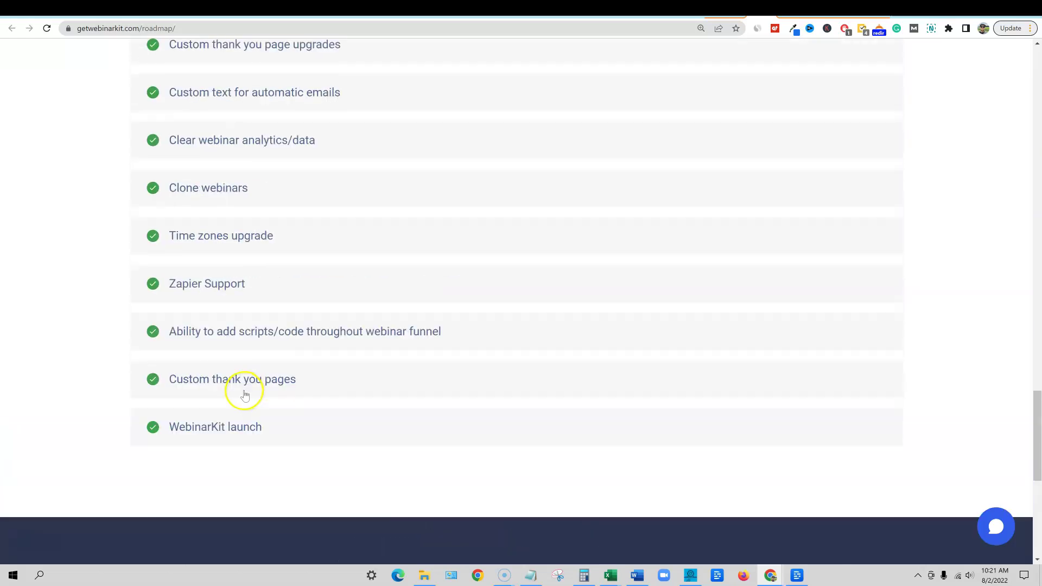
scroll(248, 428, up, 5)
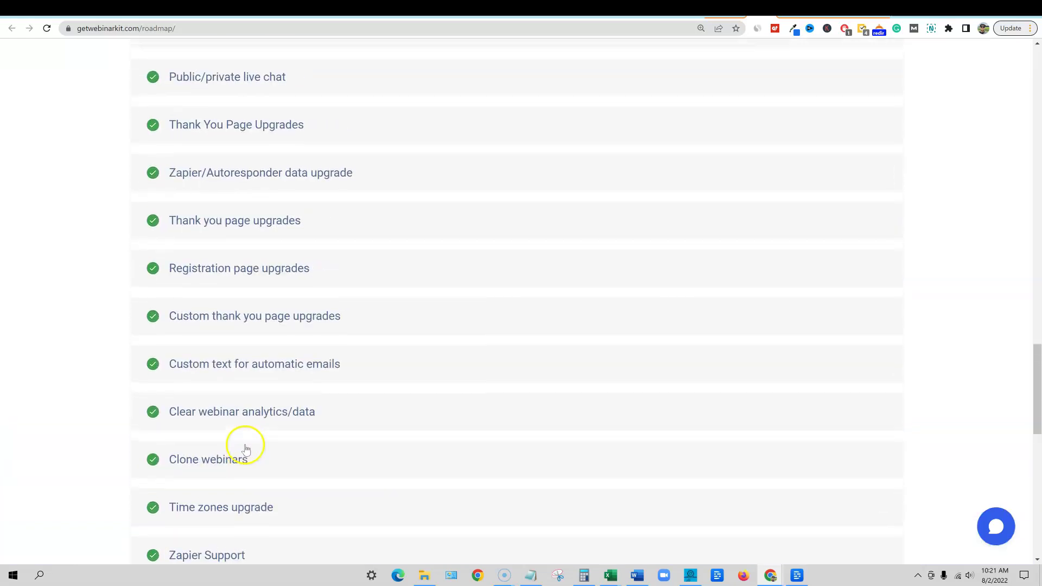
scroll(245, 483, down, 2)
scroll(245, 485, down, 1)
click(215, 395)
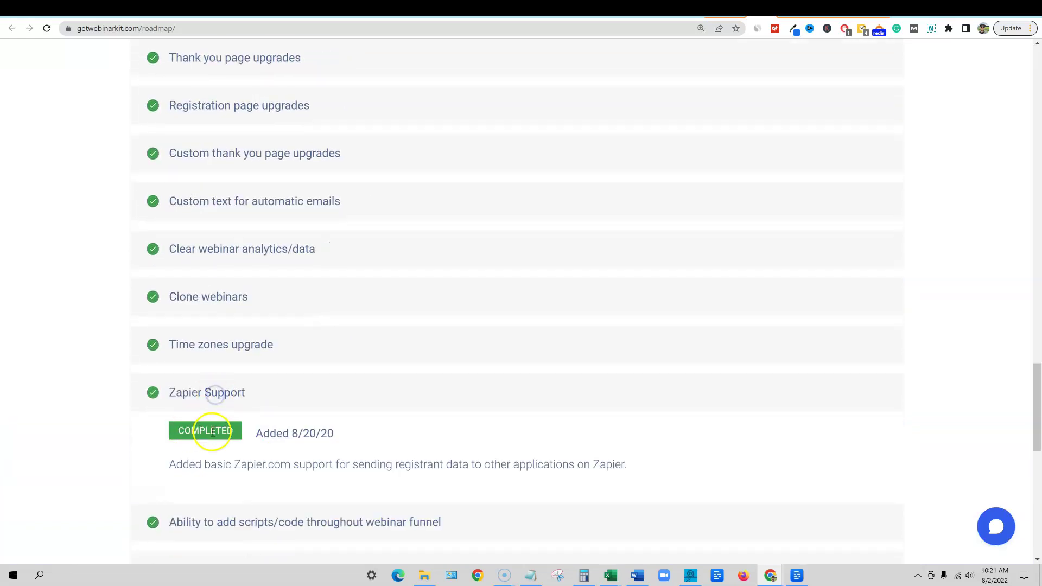
Expand the Registration page upgrades entry and scroll back to the top of the roadmap
scroll(209, 337, up, 1)
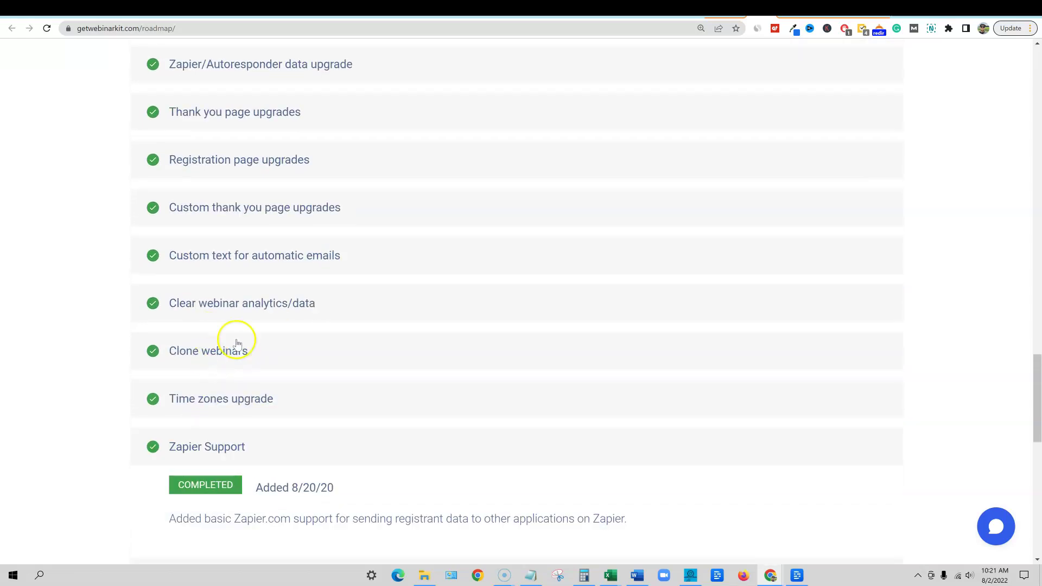
scroll(233, 342, up, 3)
click(253, 326)
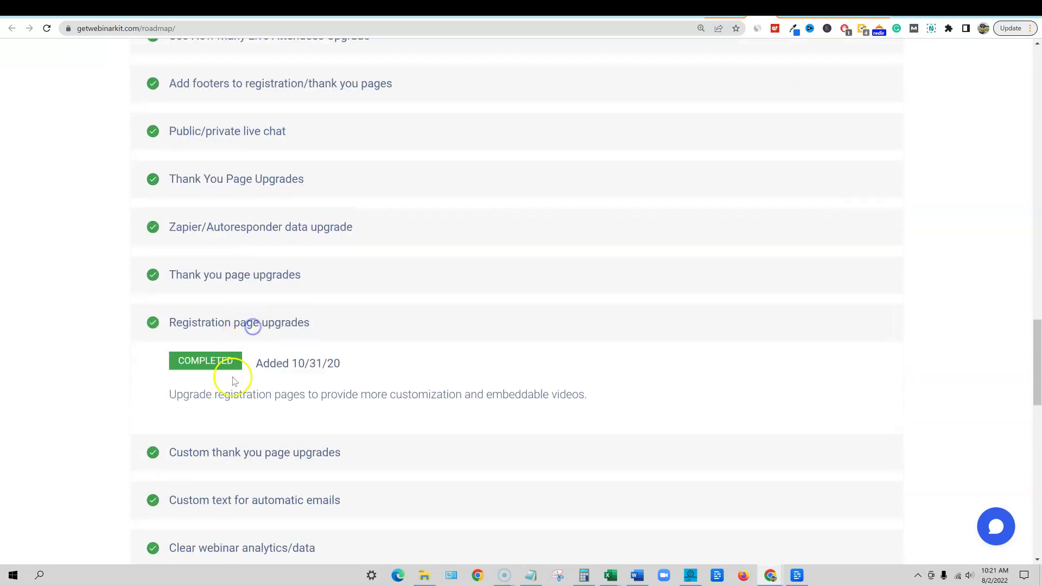
scroll(255, 342, up, 2)
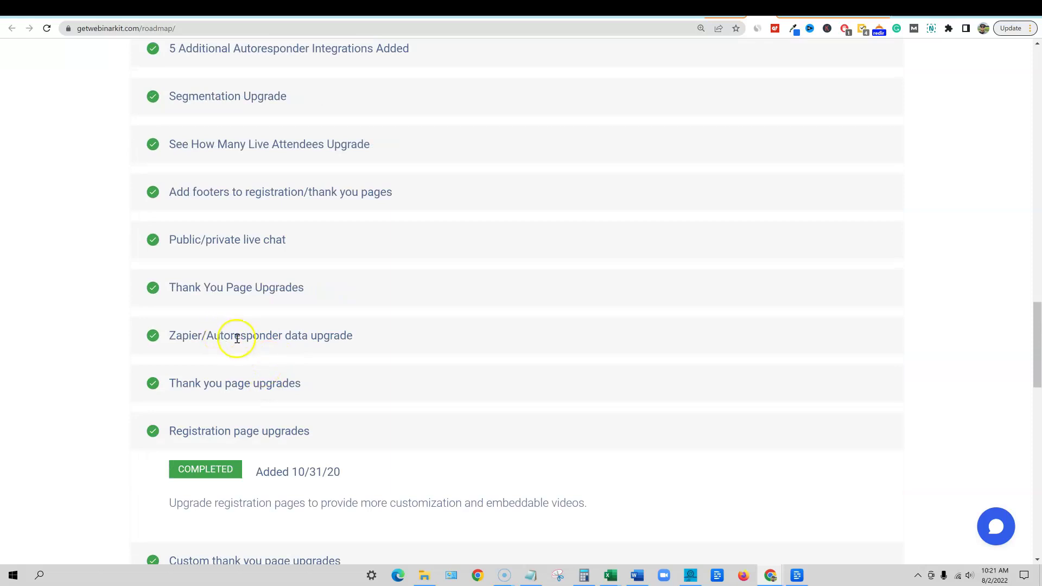
scroll(272, 339, up, 1)
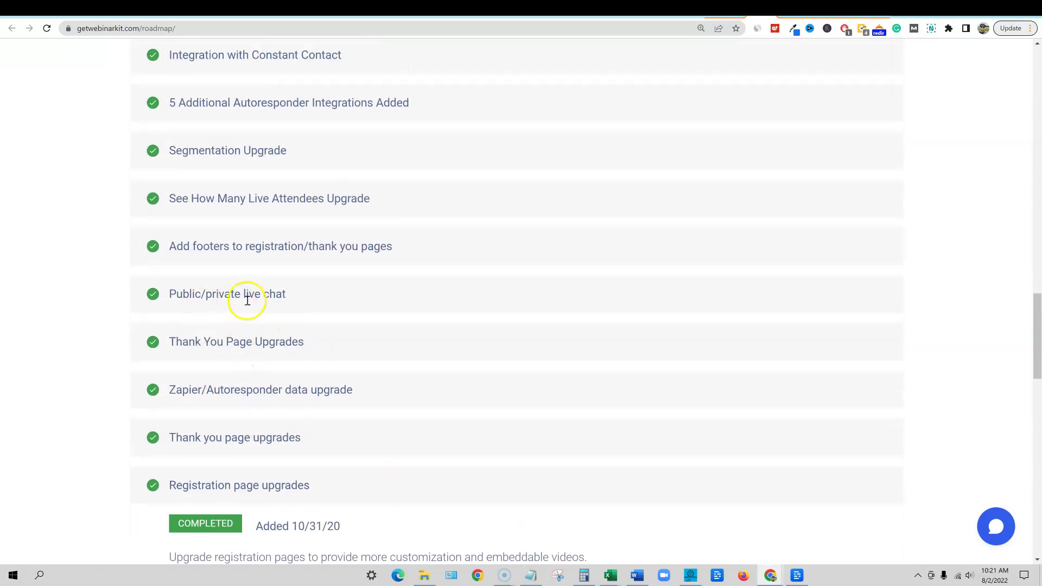
scroll(255, 312, up, 4)
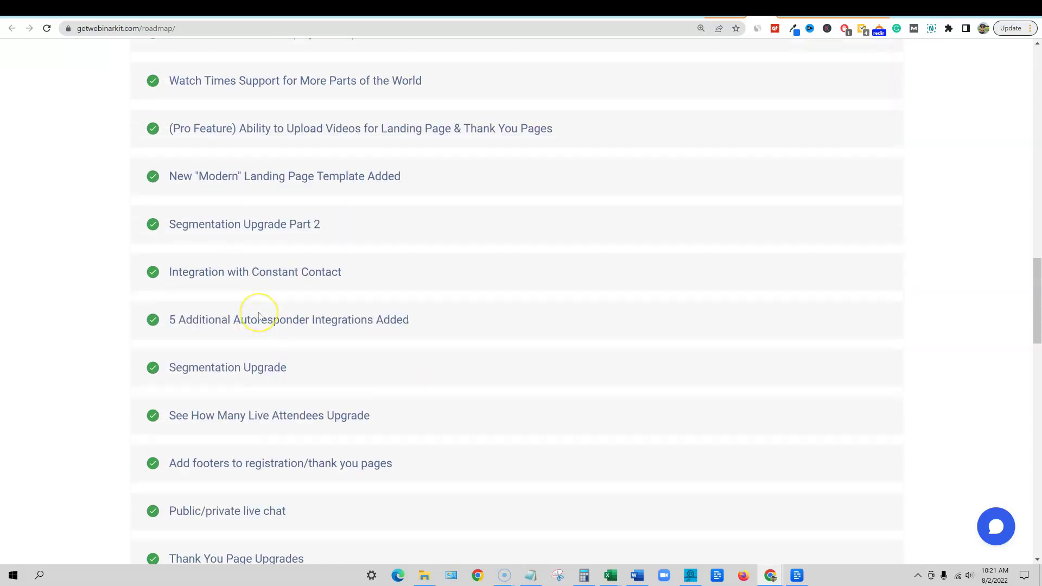
scroll(259, 316, up, 16)
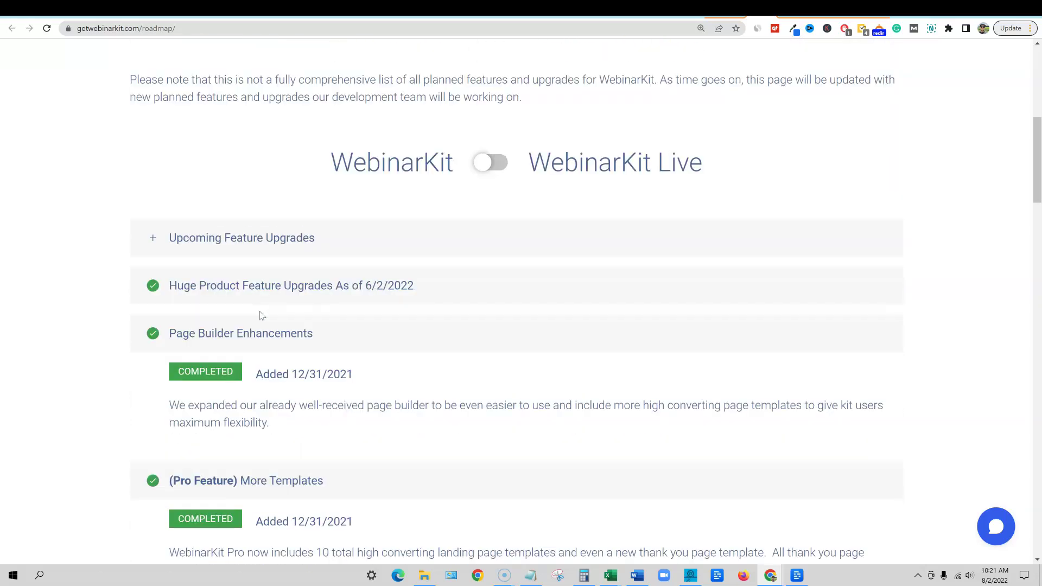
Expand the Upcoming Feature Upgrades list and read through its entries
drag(248, 239, 253, 239)
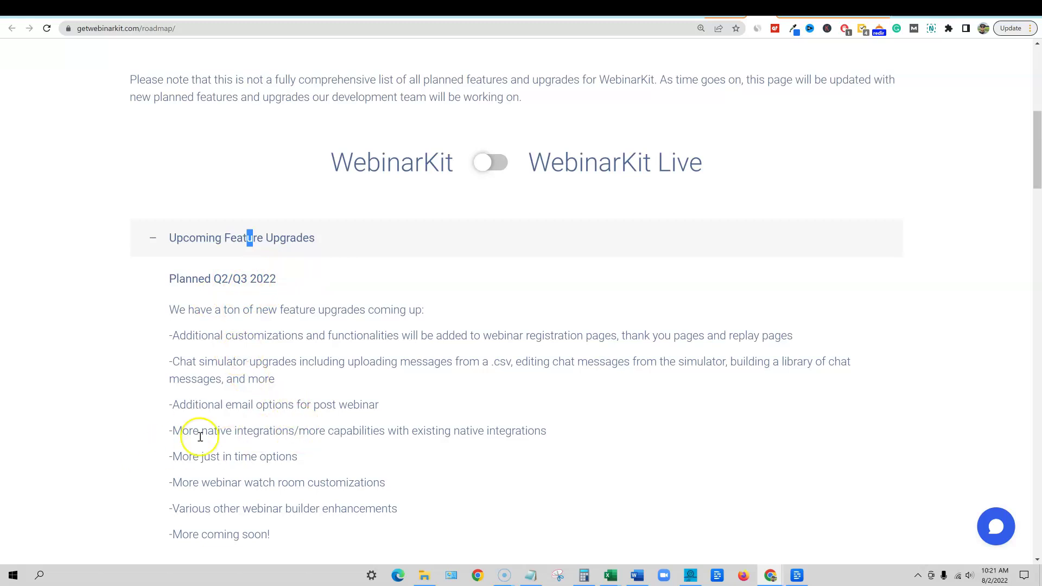
scroll(396, 466, down, 2)
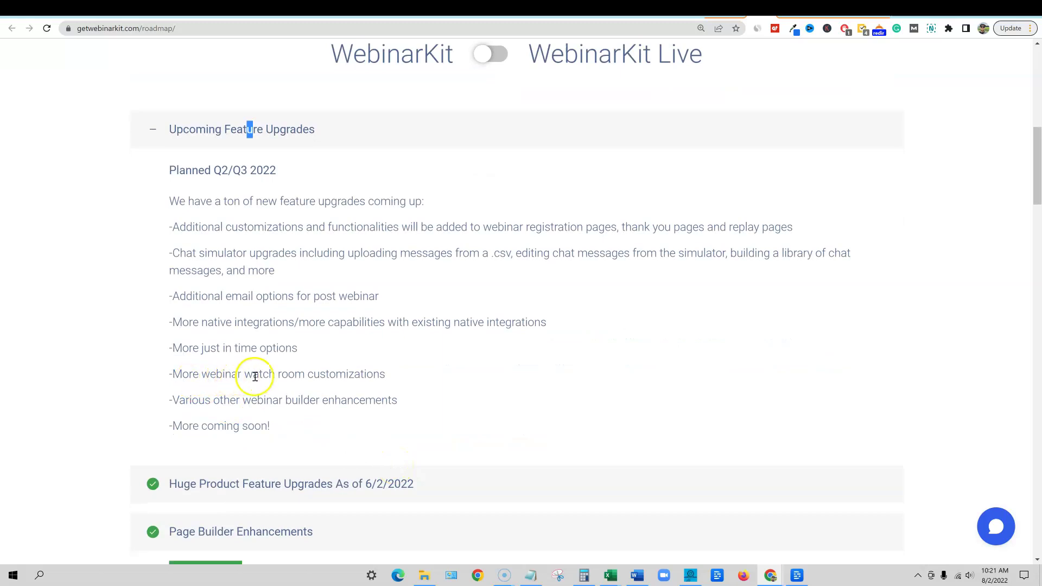
scroll(396, 384, down, 2)
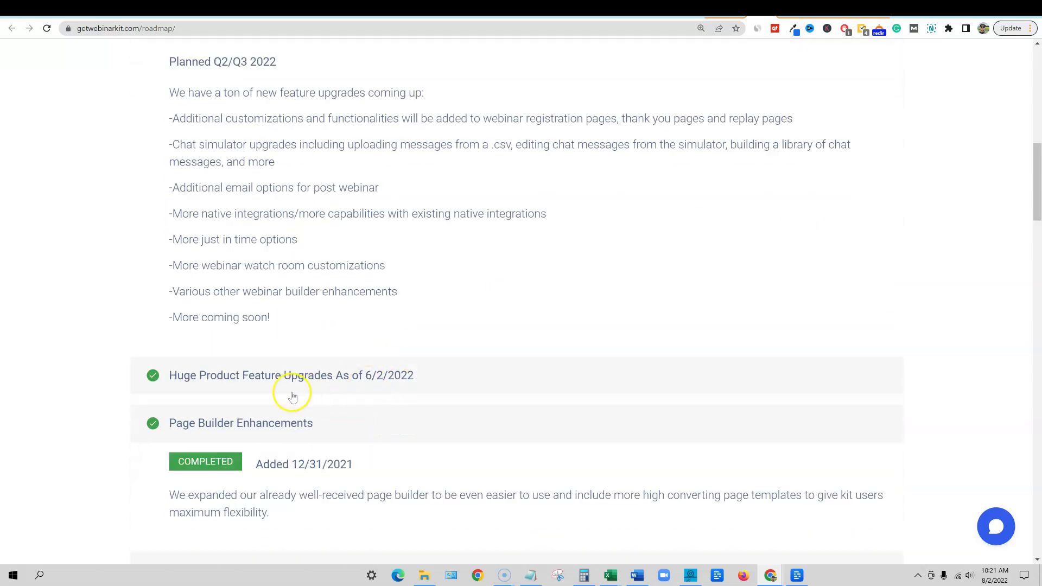
scroll(339, 354, up, 9)
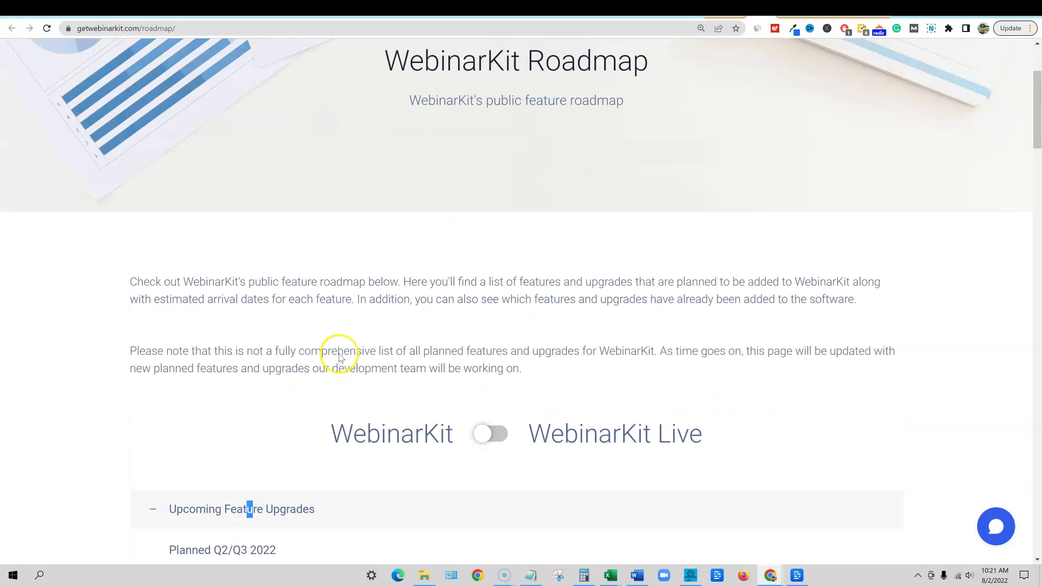
scroll(339, 354, down, 1)
scroll(340, 354, down, 6)
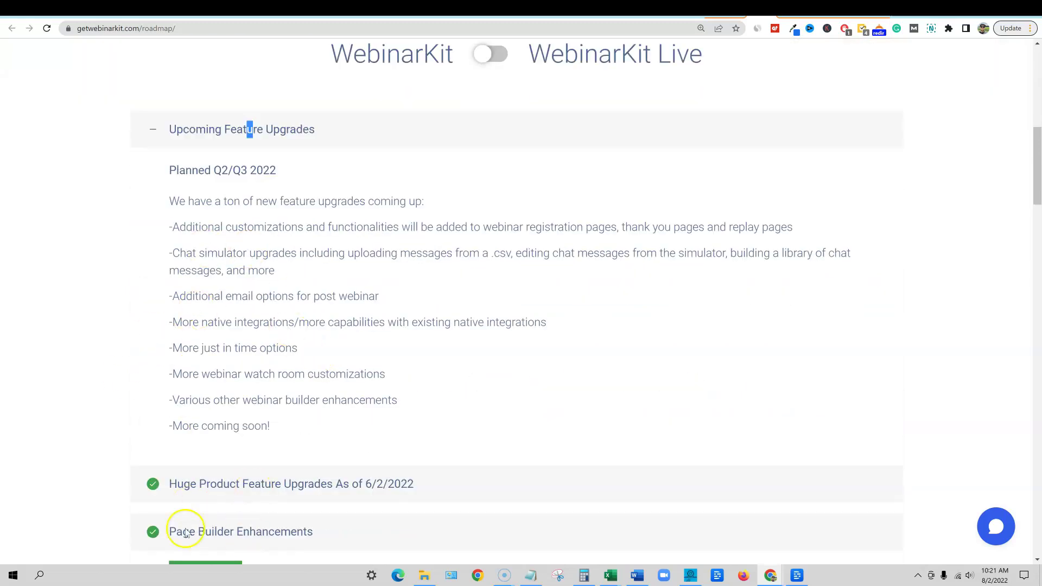
scroll(361, 279, up, 1)
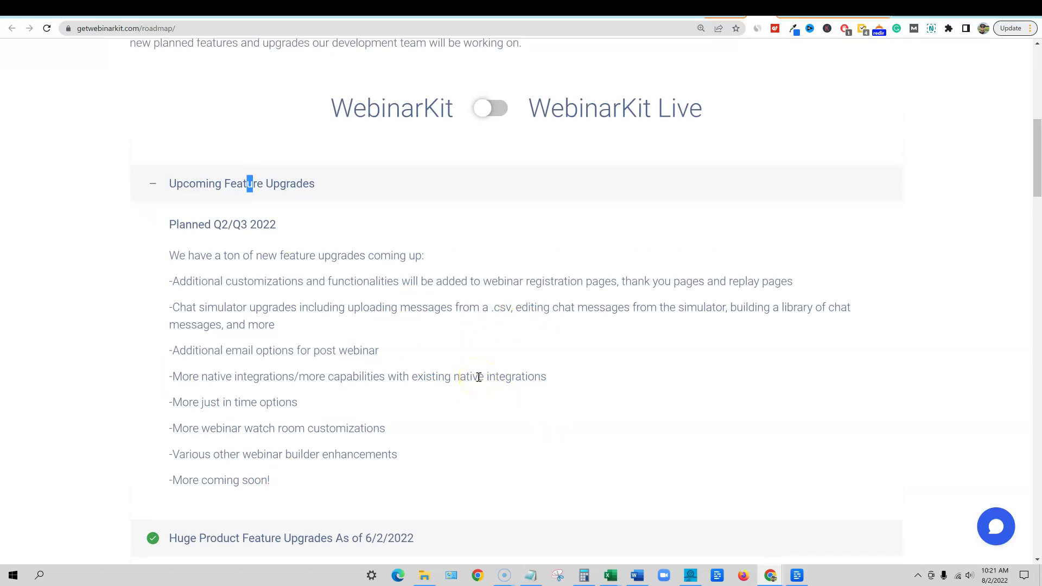
scroll(478, 376, up, 1)
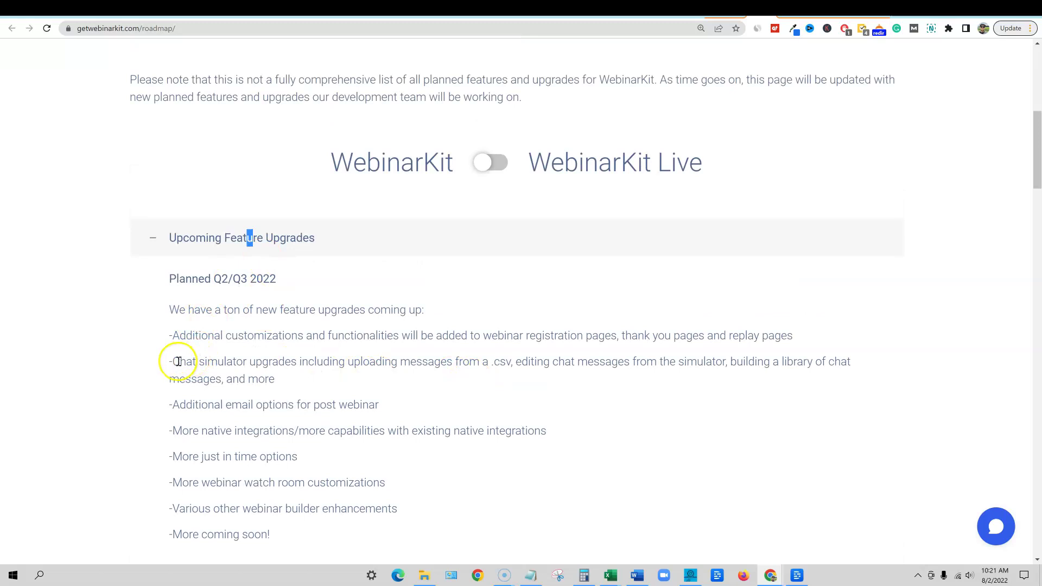
drag(179, 361, 868, 379)
Go via the JVZoo tab to the WebinarKit Pro early-bird offer page
scroll(718, 445, up, 8)
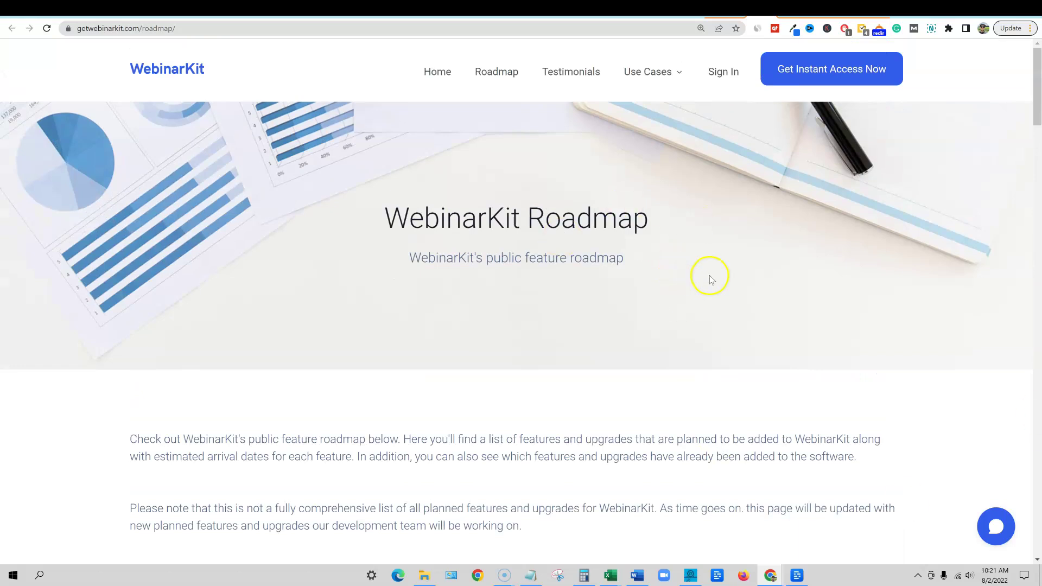
click(789, 15)
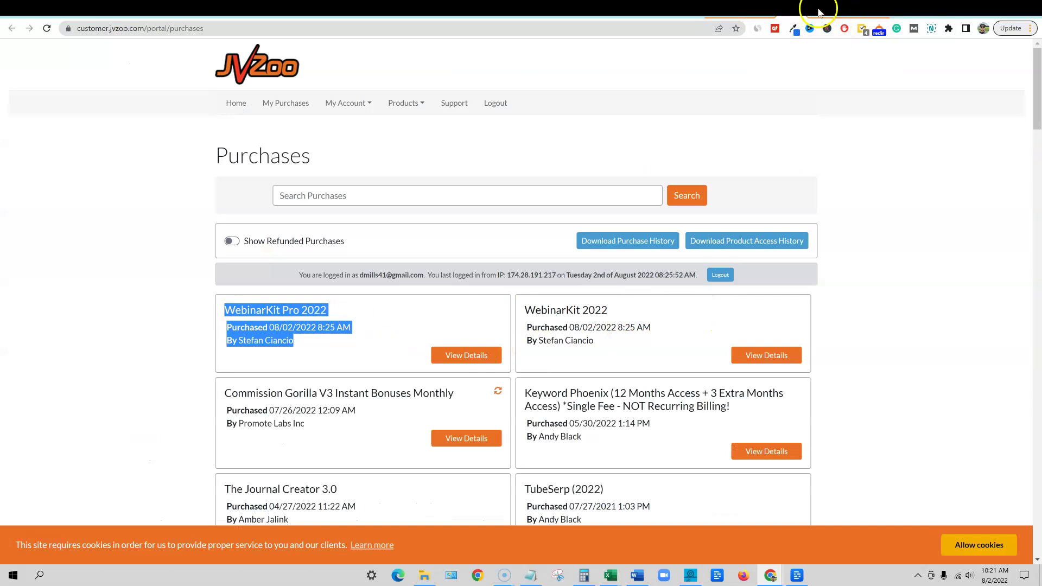
click(819, 12)
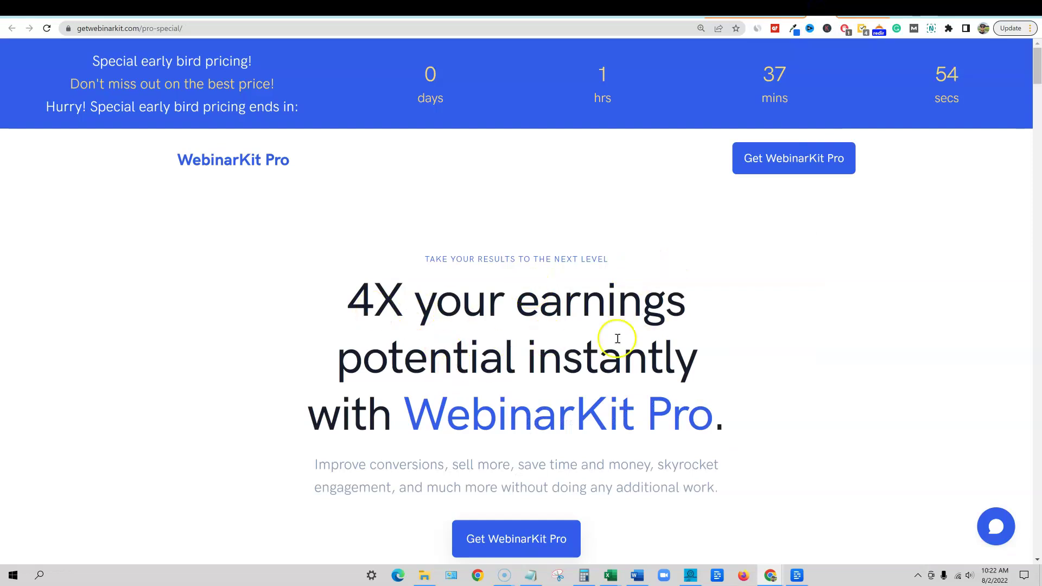
scroll(668, 387, down, 1)
scroll(668, 388, down, 15)
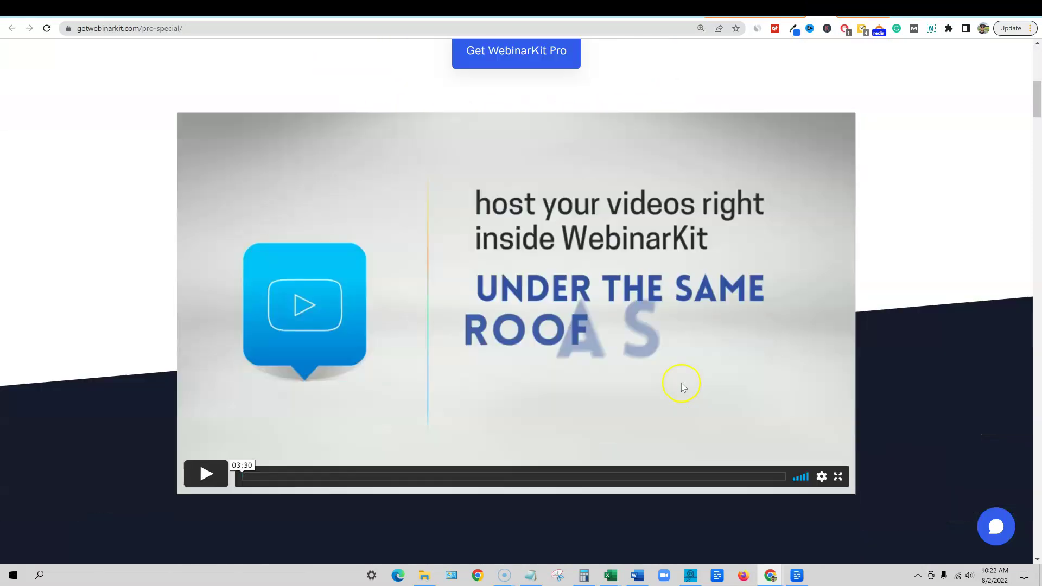
scroll(683, 384, down, 12)
scroll(682, 374, up, 5)
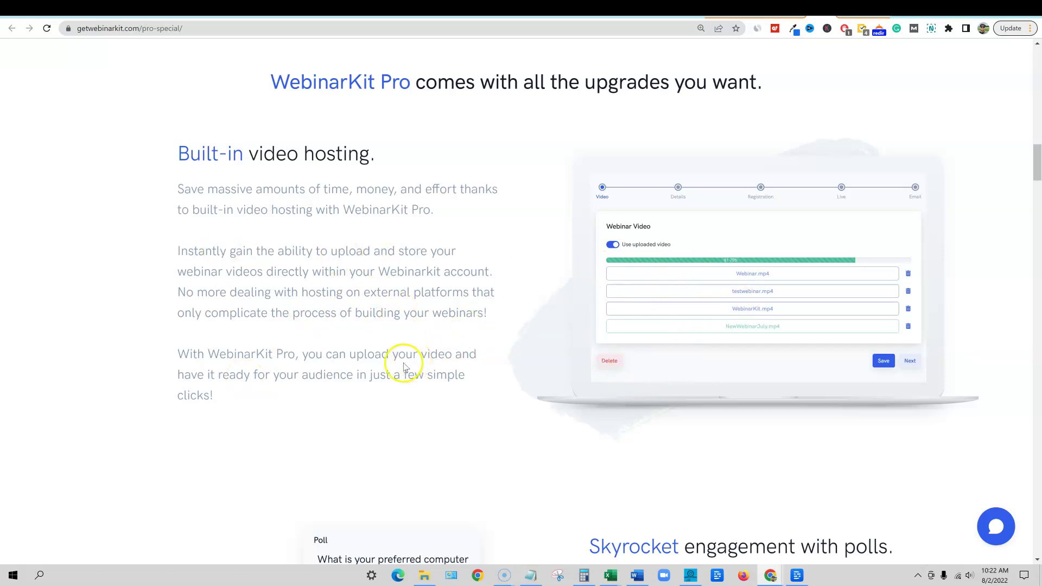
scroll(392, 383, down, 2)
scroll(395, 388, up, 2)
scroll(347, 291, down, 7)
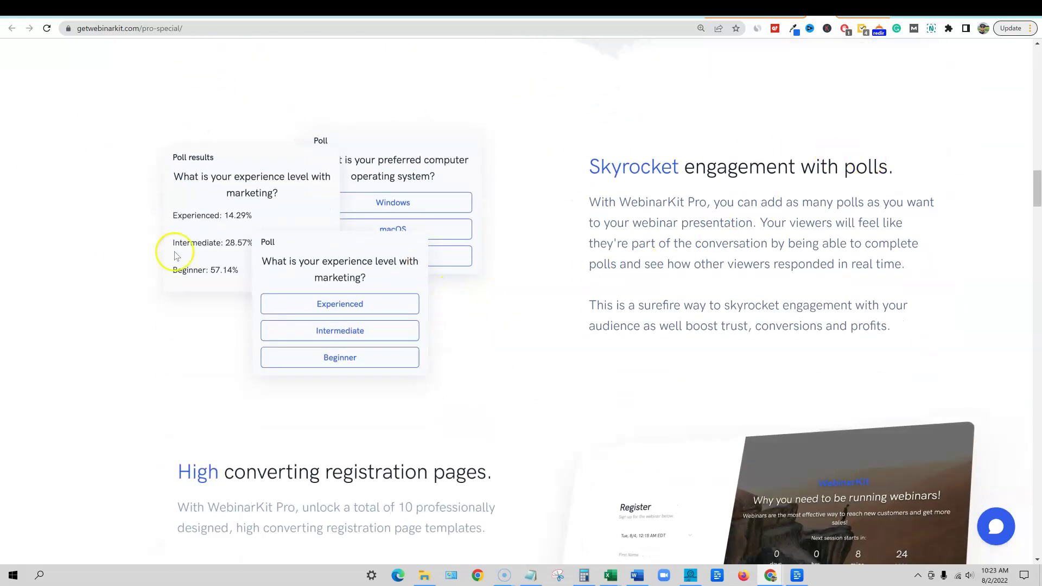
scroll(603, 301, down, 1)
scroll(303, 240, up, 1)
scroll(489, 312, down, 5)
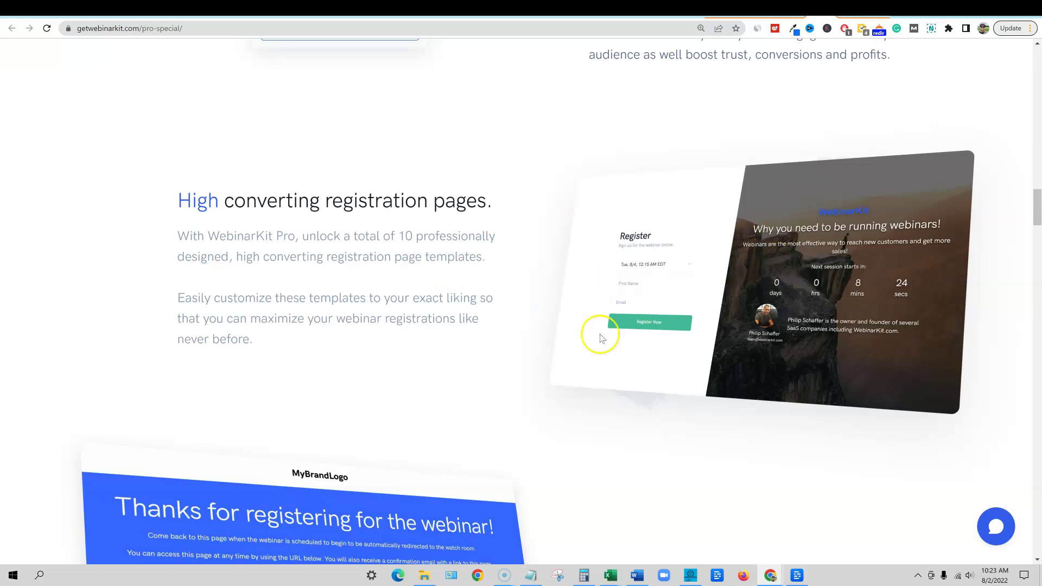
scroll(776, 257, down, 6)
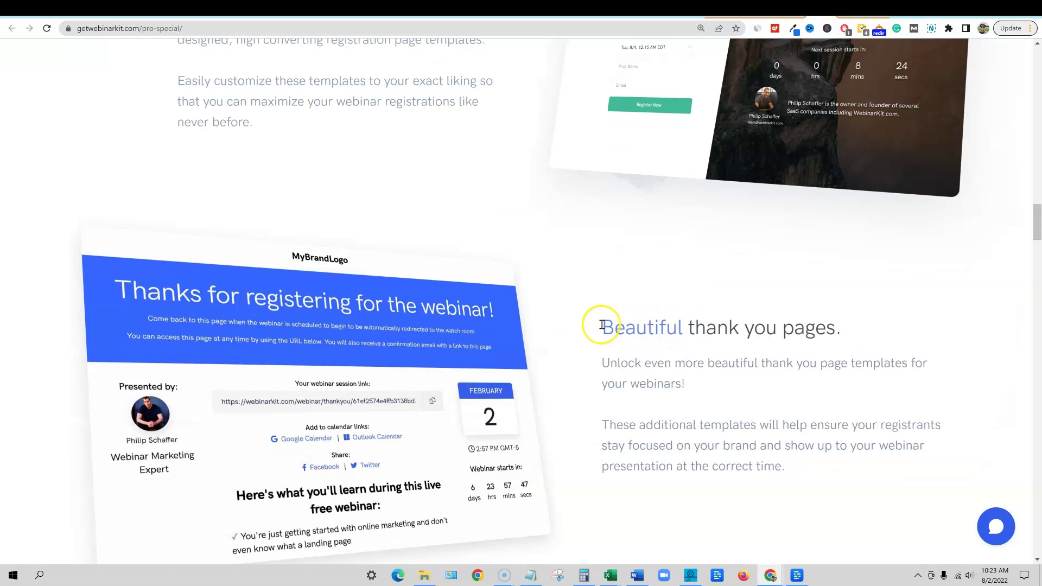
scroll(809, 261, down, 5)
scroll(575, 242, up, 5)
scroll(603, 325, down, 5)
scroll(483, 325, down, 2)
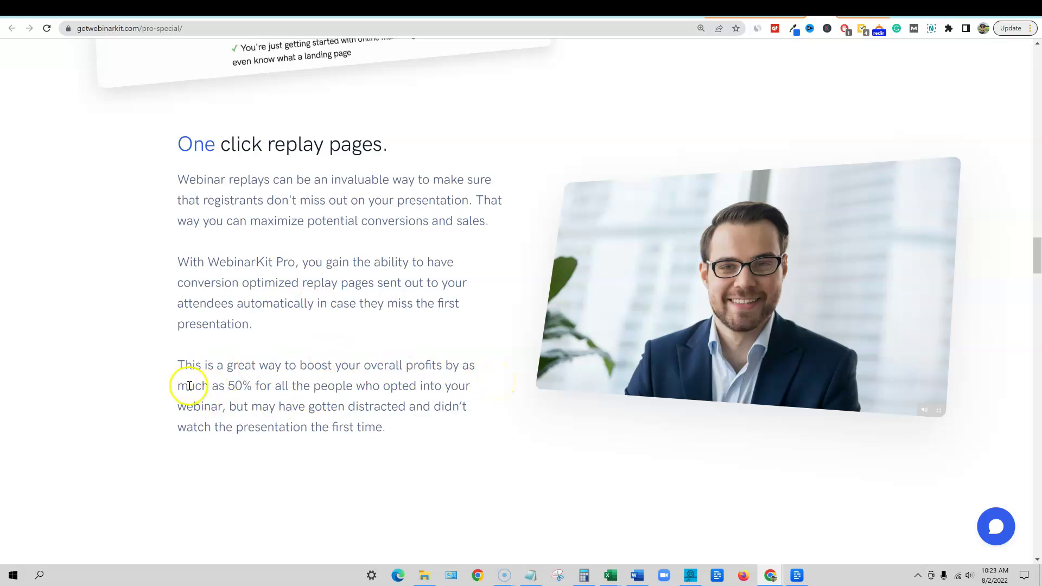
drag(249, 368, 473, 429)
click(533, 439)
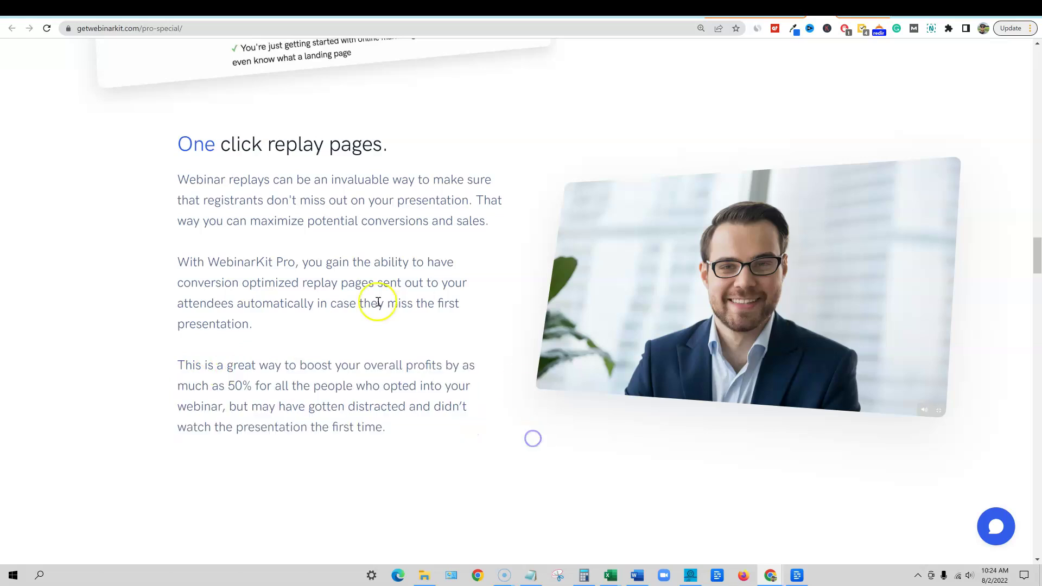
scroll(474, 368, down, 7)
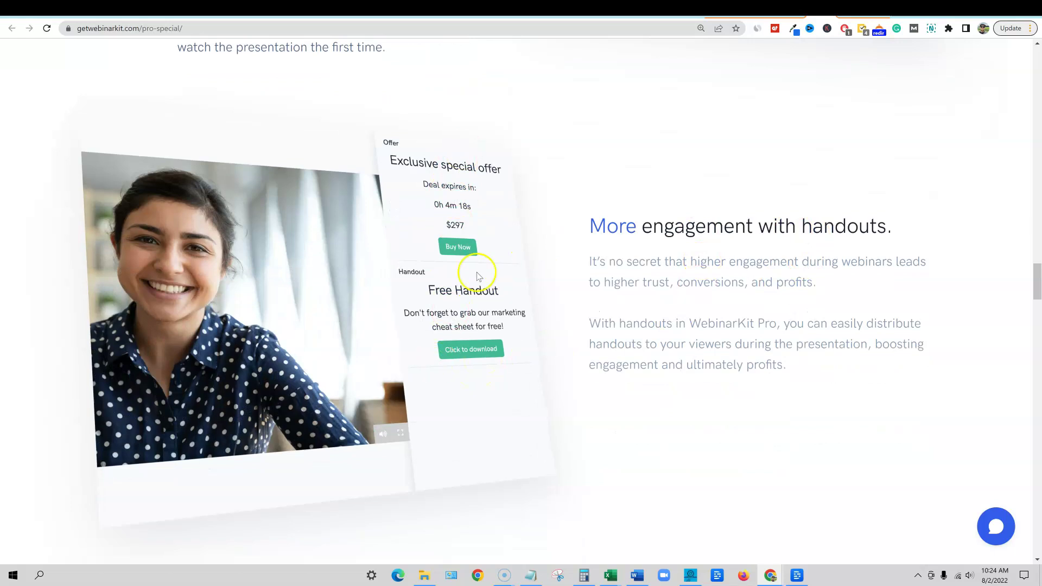
scroll(633, 342, down, 1)
scroll(651, 337, up, 1)
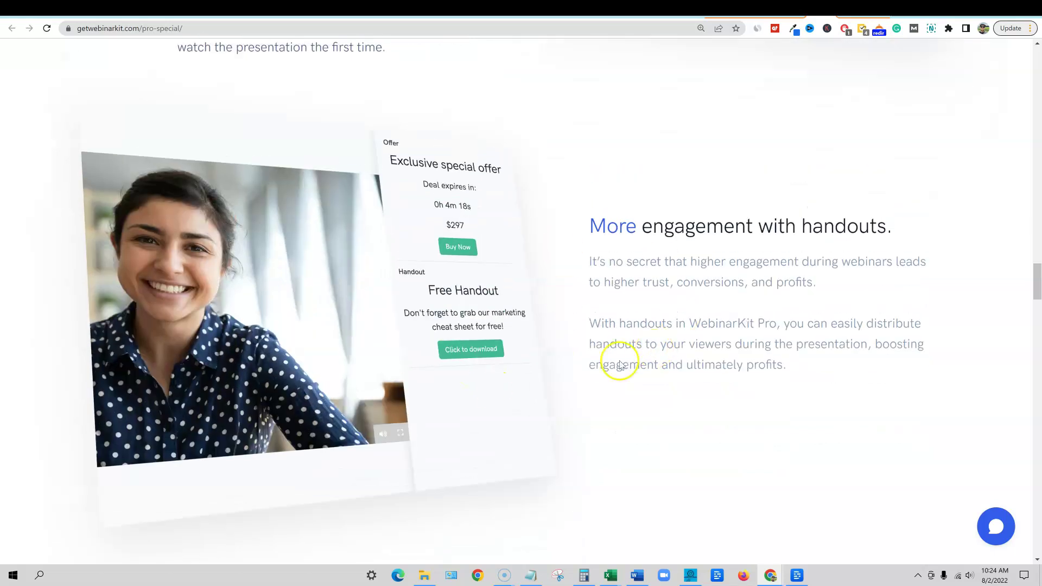
scroll(644, 400, down, 7)
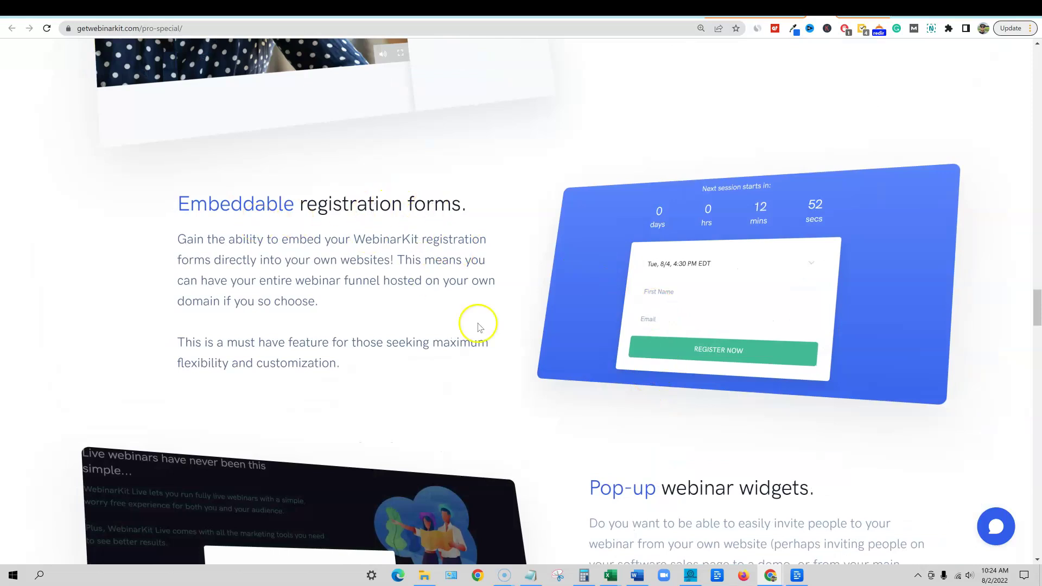
scroll(698, 301, down, 5)
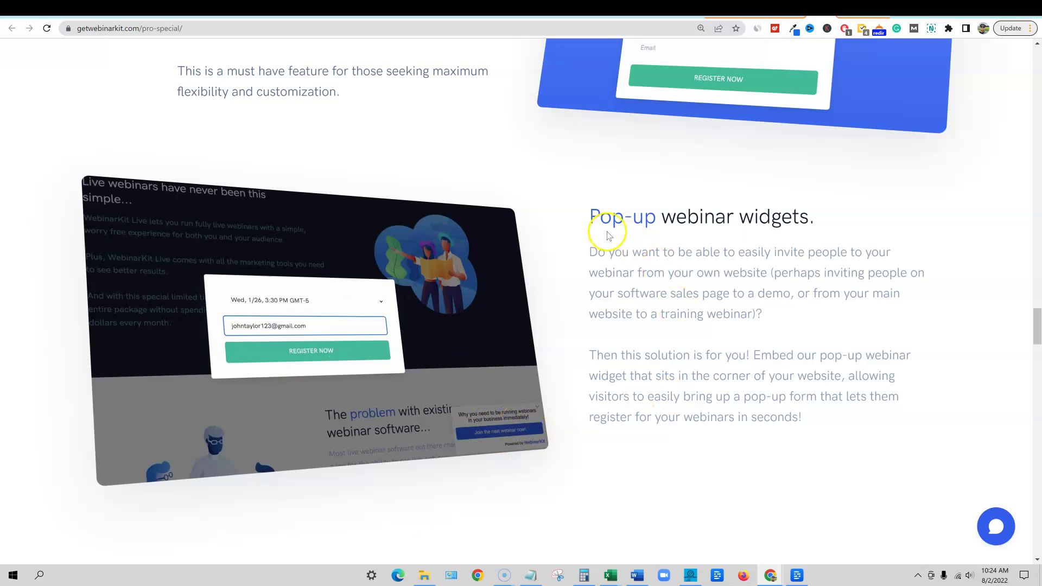
scroll(770, 356, down, 10)
scroll(774, 359, up, 3)
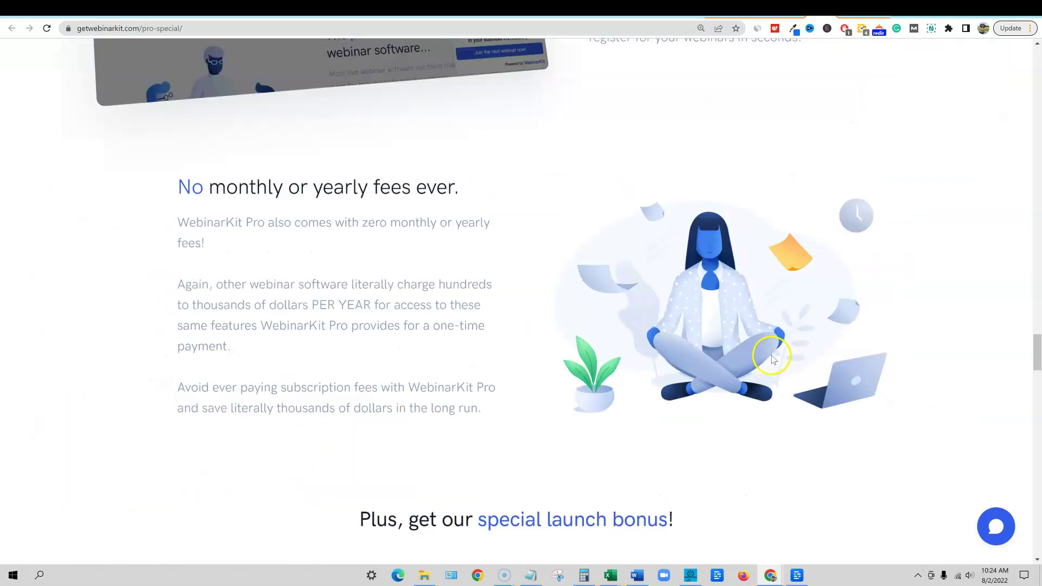
scroll(654, 284, down, 6)
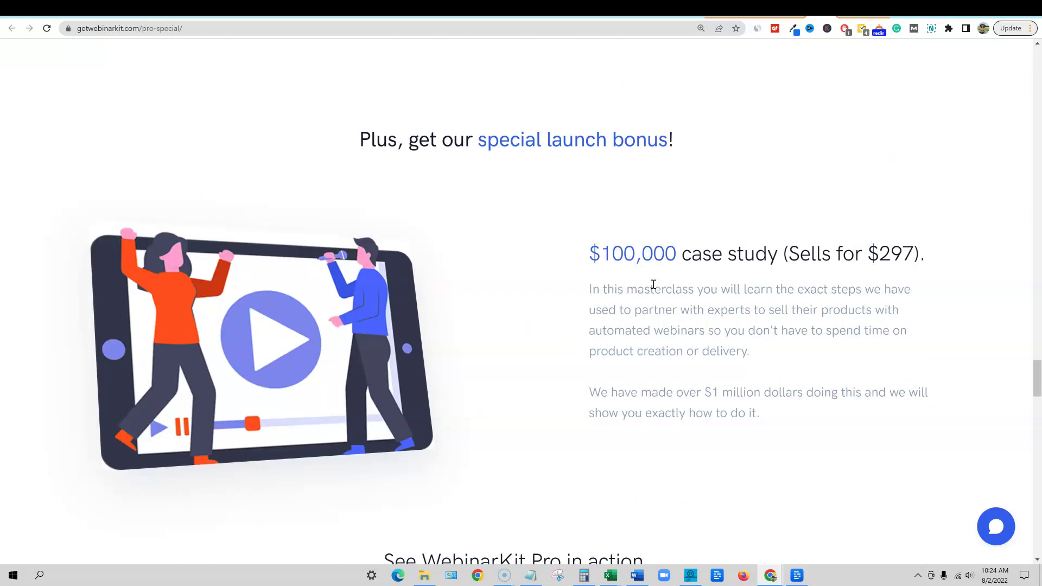
scroll(654, 284, down, 1)
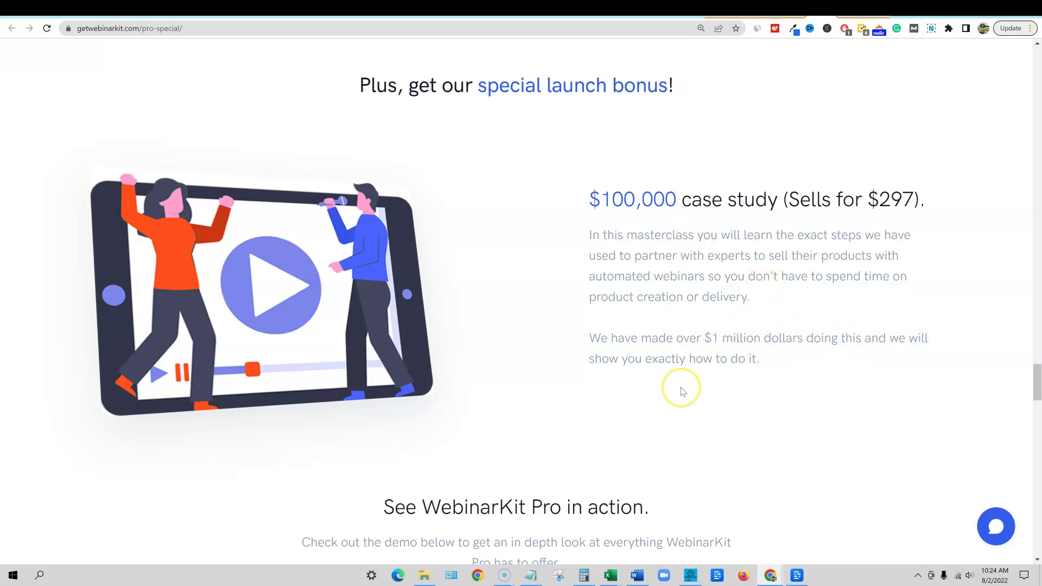
scroll(682, 390, down, 7)
scroll(679, 386, up, 6)
scroll(631, 408, up, 6)
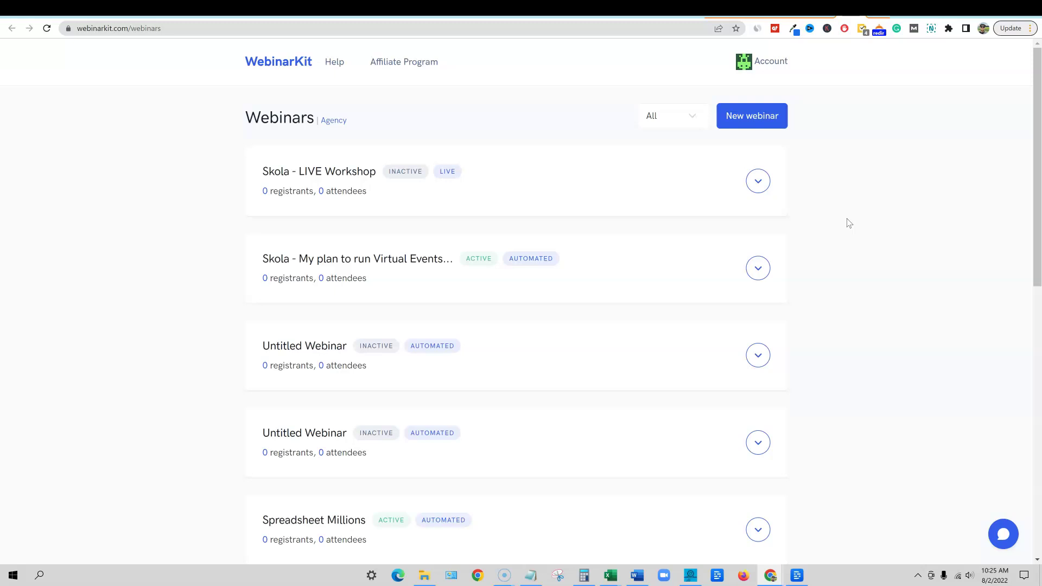
Create a new automated webinar from the Webinars page, then go back to the webinars list
click(99, 394)
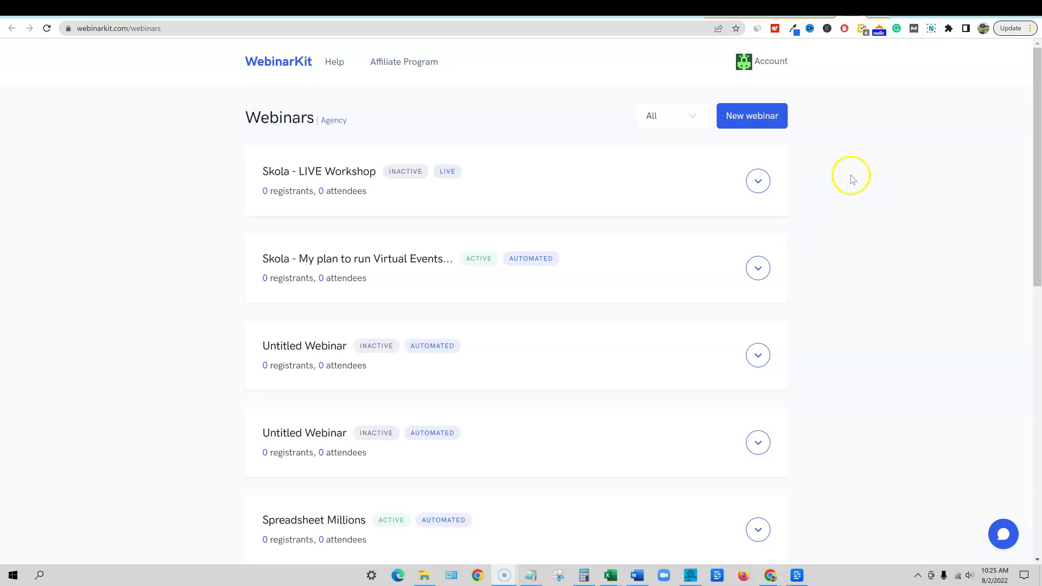
click(760, 116)
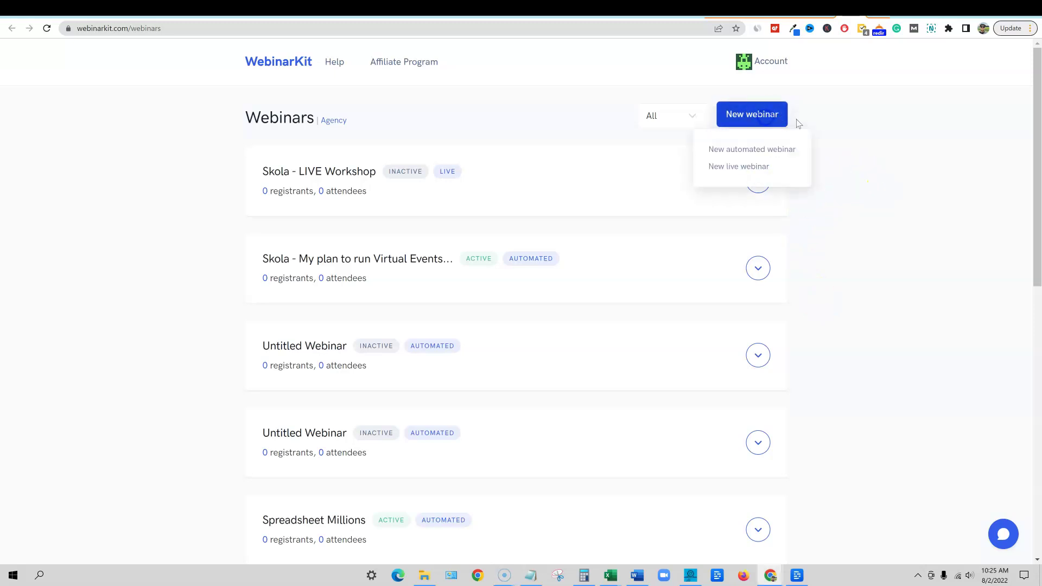
click(751, 147)
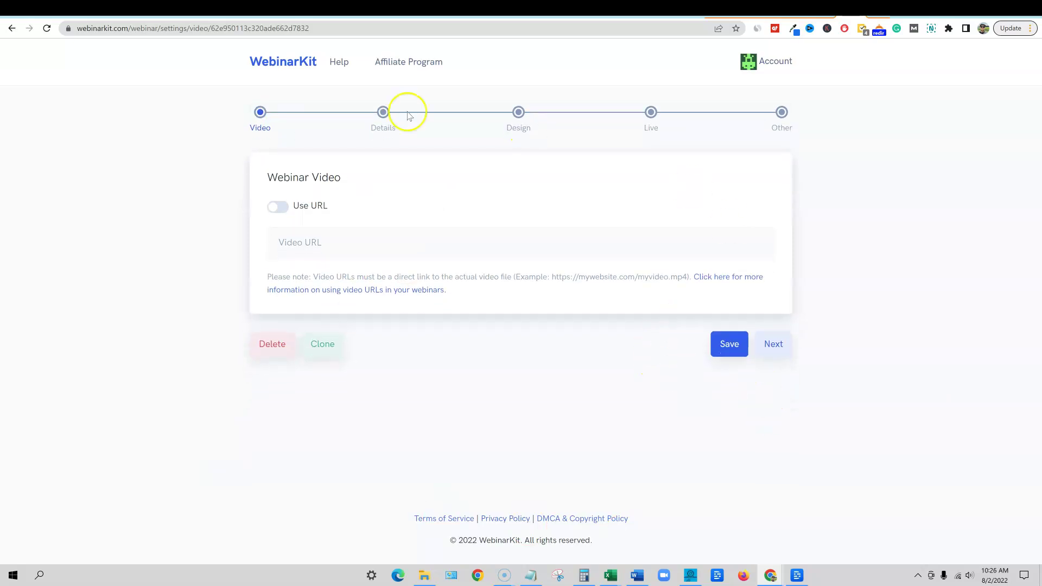
key(alt+Left)
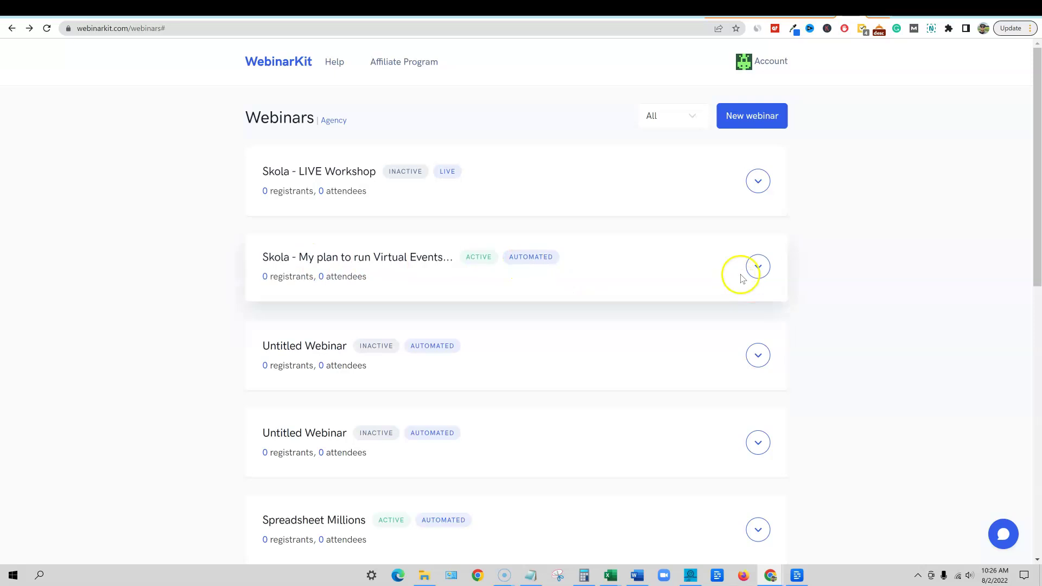
Bring up the Skola virtual events webinar's room links and preview its registration page
click(758, 273)
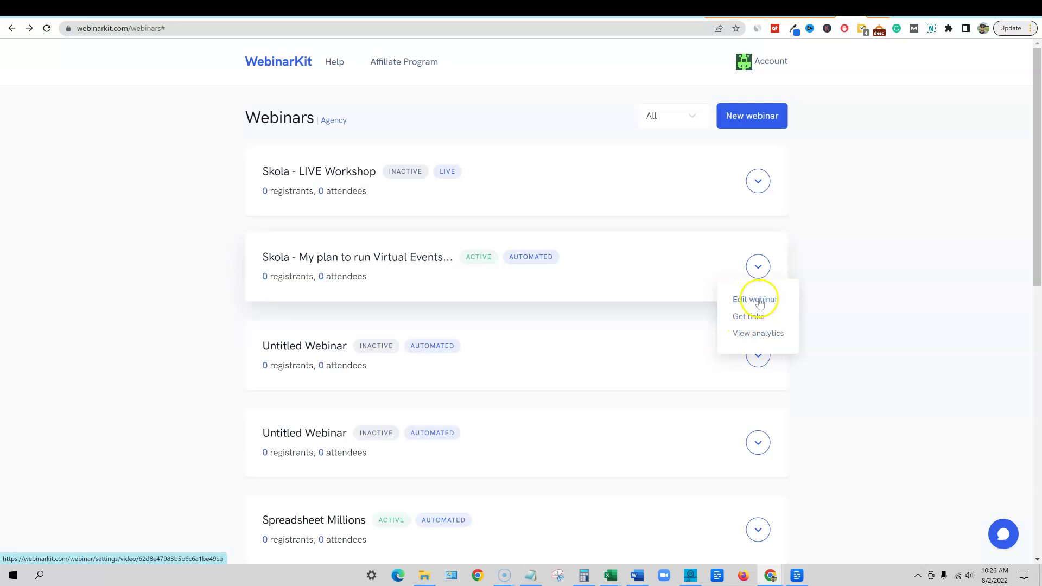
click(756, 321)
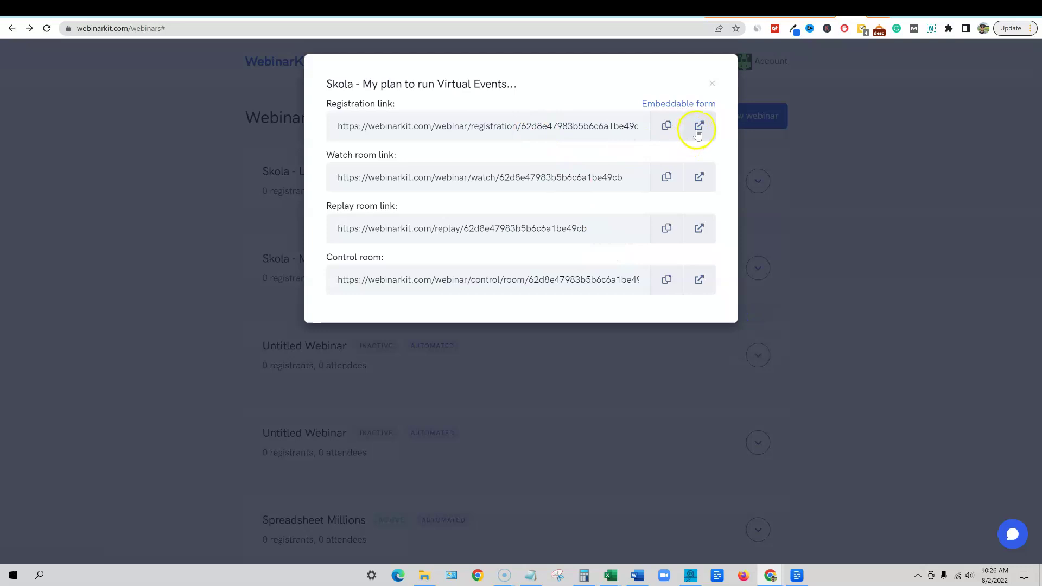
click(699, 127)
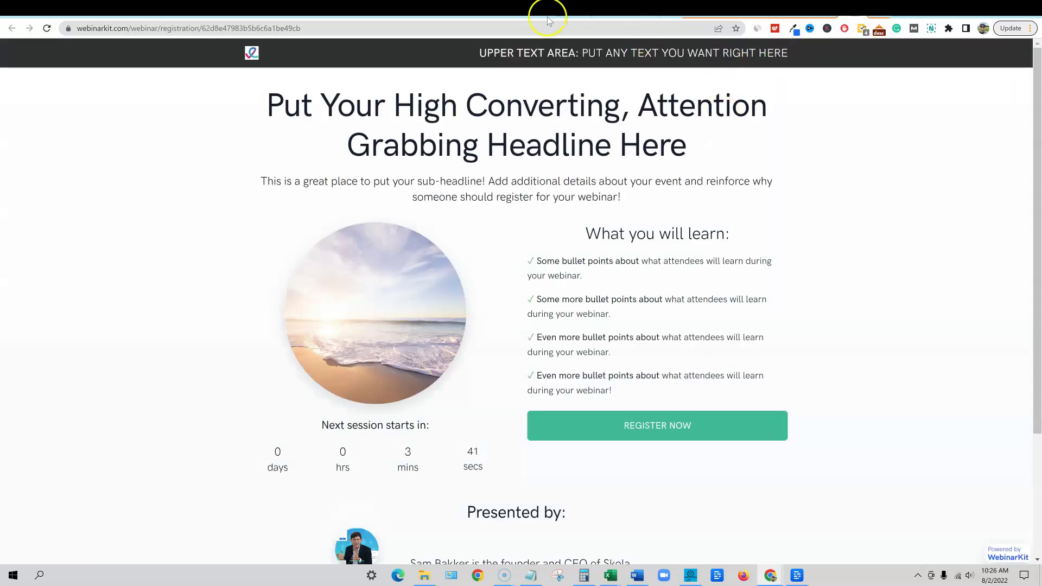
scroll(679, 409, down, 3)
scroll(681, 413, up, 3)
Try the Register Now form's session times, then close it and go back to the room links
click(667, 429)
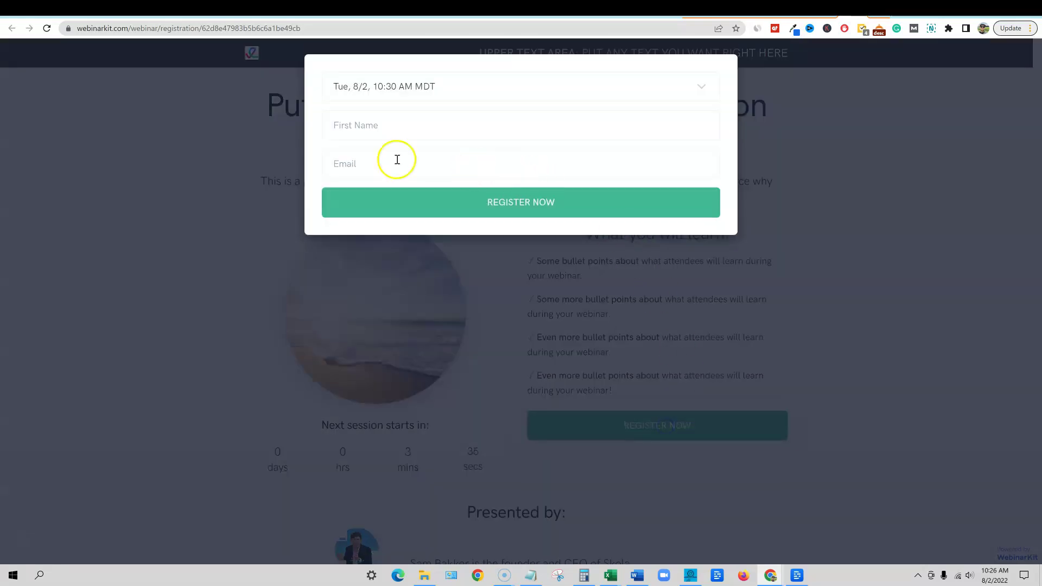
click(419, 90)
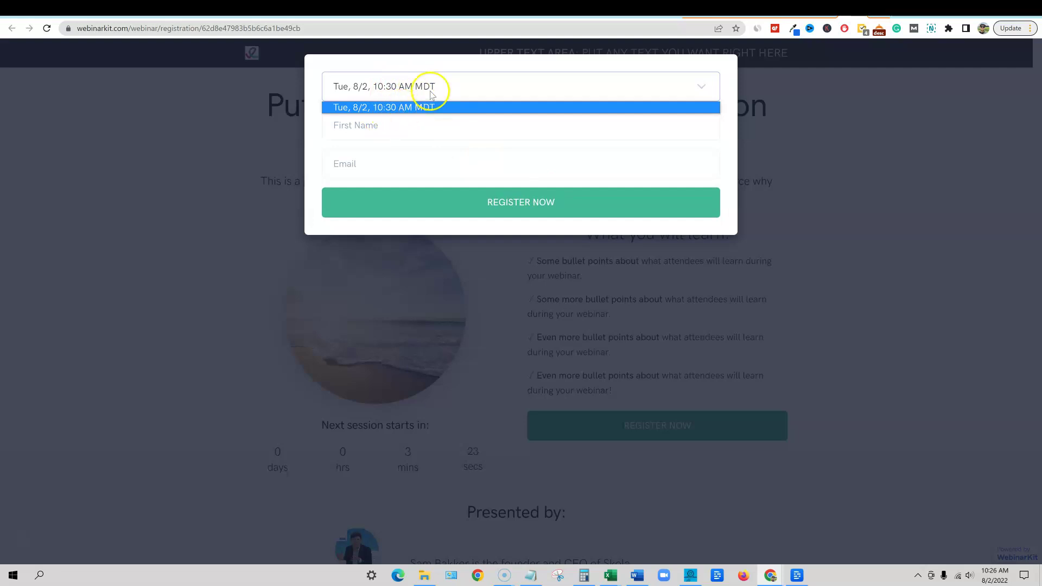
click(791, 133)
click(791, 132)
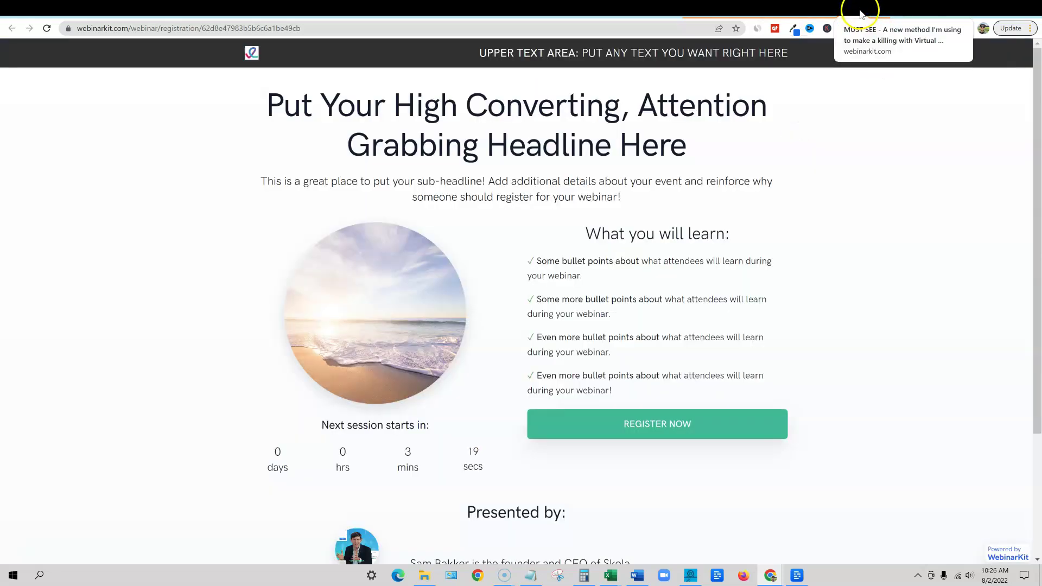
click(860, 11)
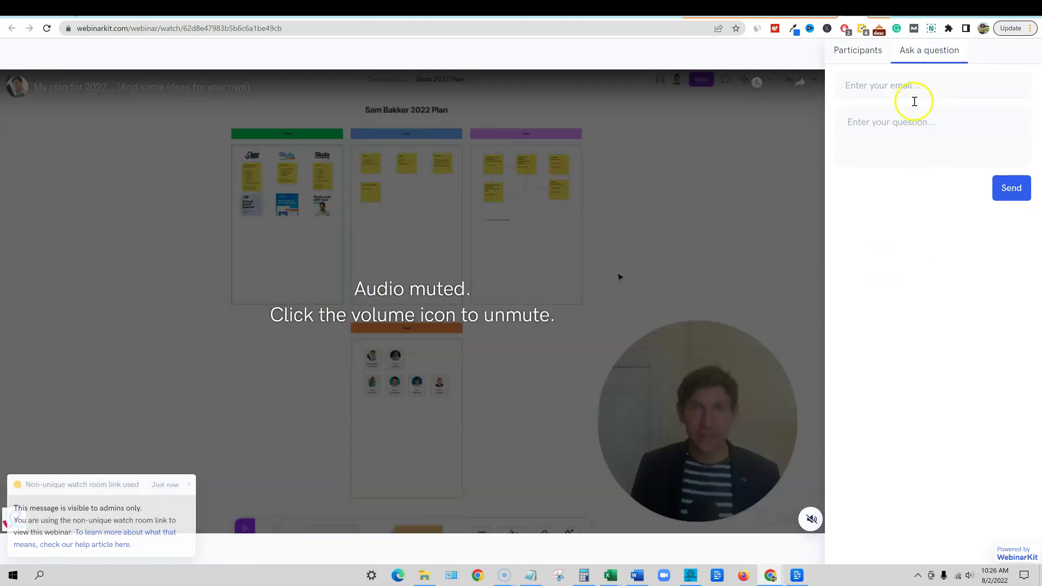
View the watch room's Participants list, then go back to the Skola webinar's links dialog
click(863, 49)
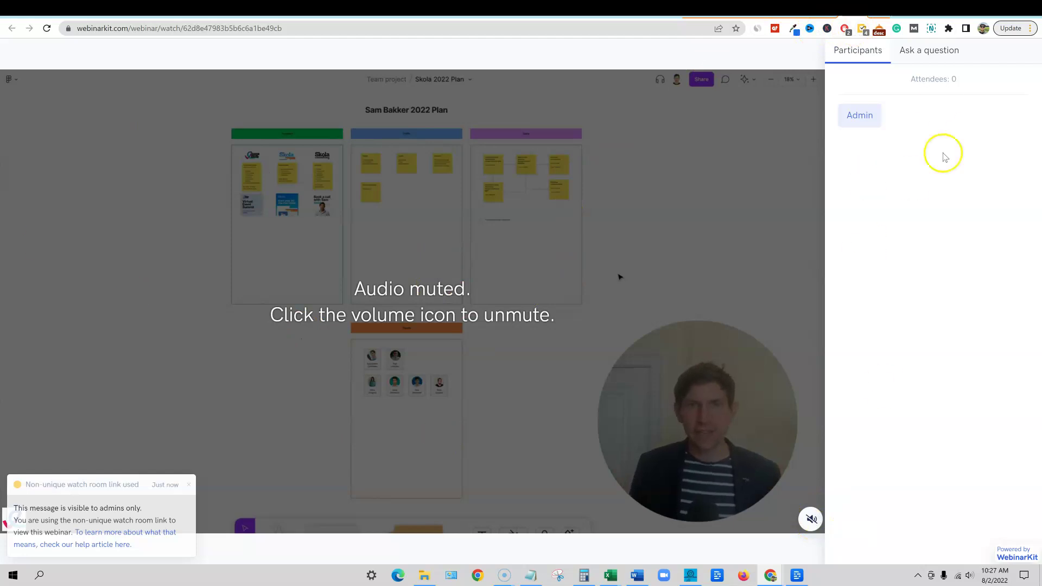
click(858, 10)
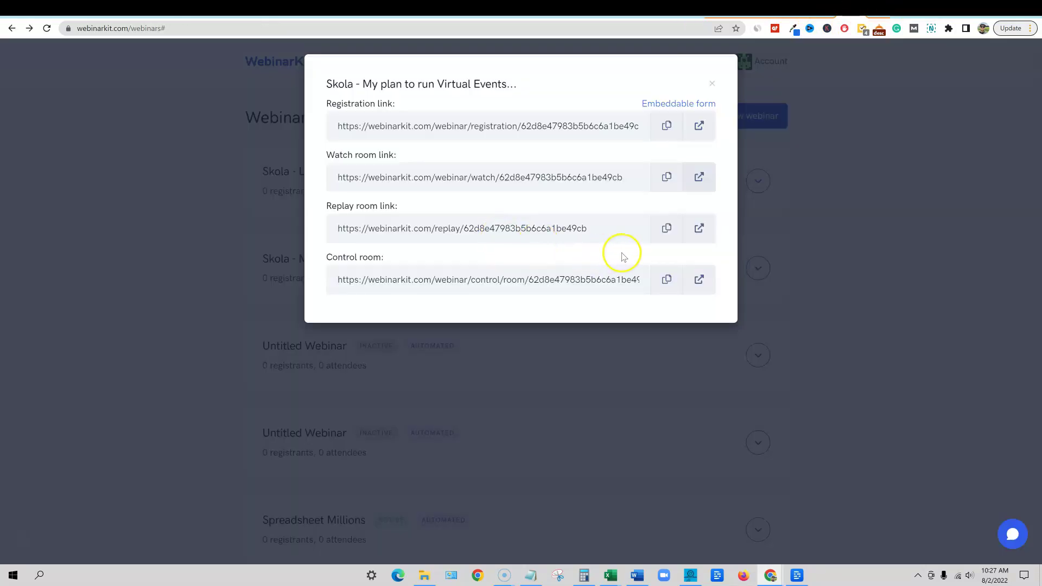
Preview the Skola webinar's replay page and its 6-day expiry countdown, then return to the links
click(698, 228)
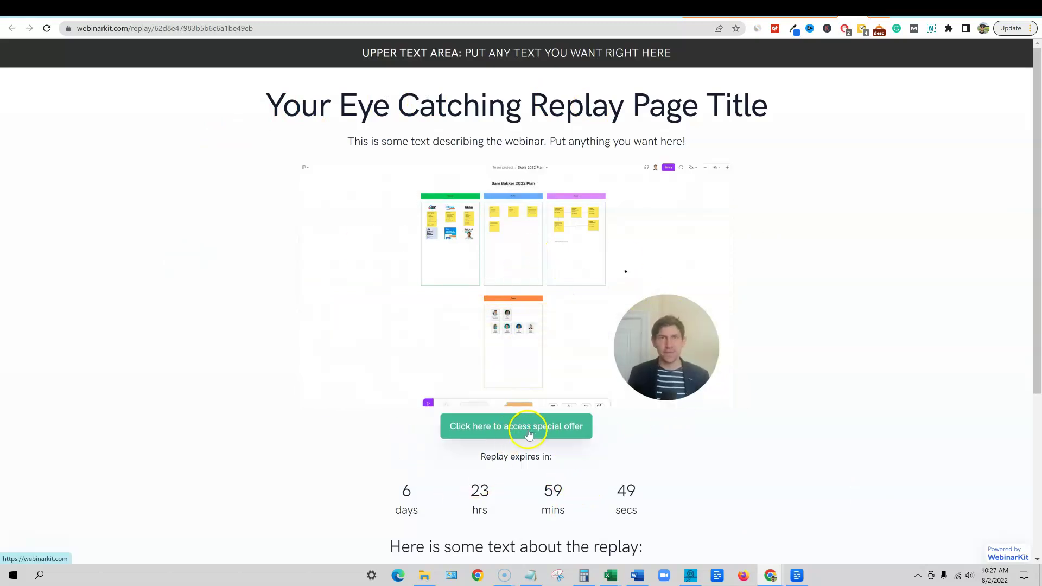
scroll(551, 491, down, 4)
scroll(575, 479, up, 4)
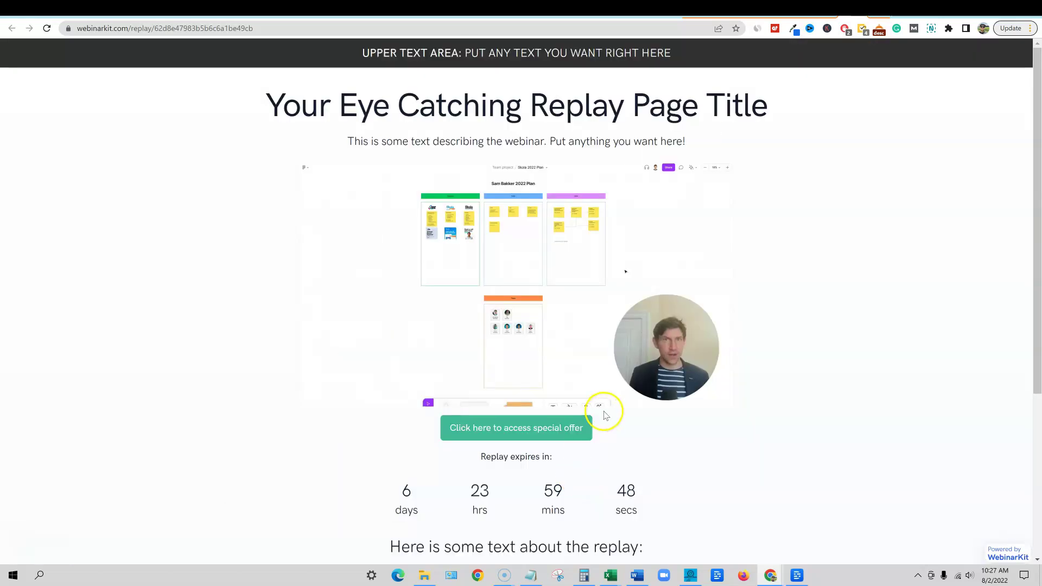
click(858, 10)
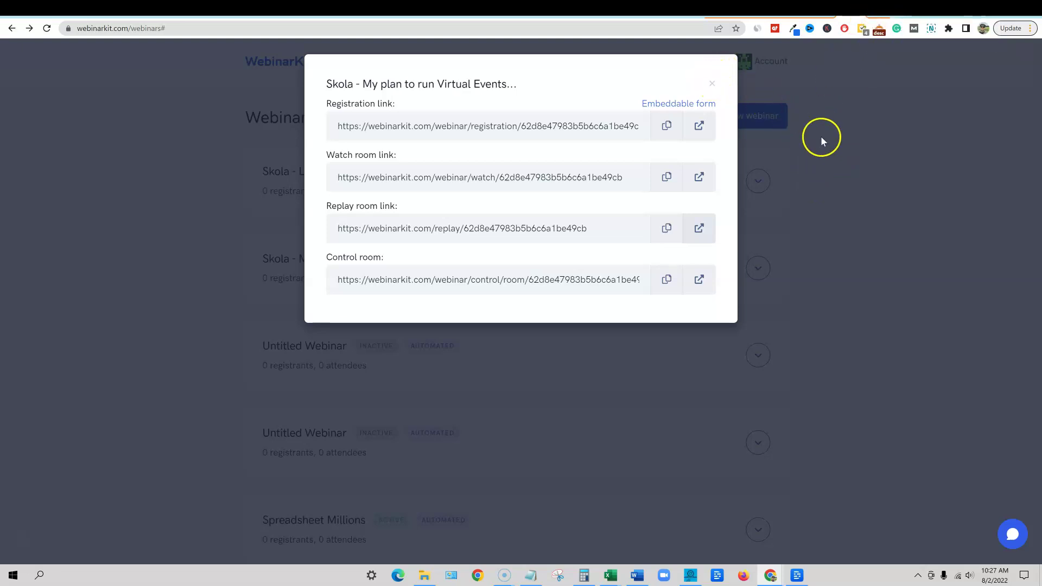
Read the PLR Profits Academy bonus on BonusCrate and scroll on to Bonus #2, the AI YouTube course
click(871, 10)
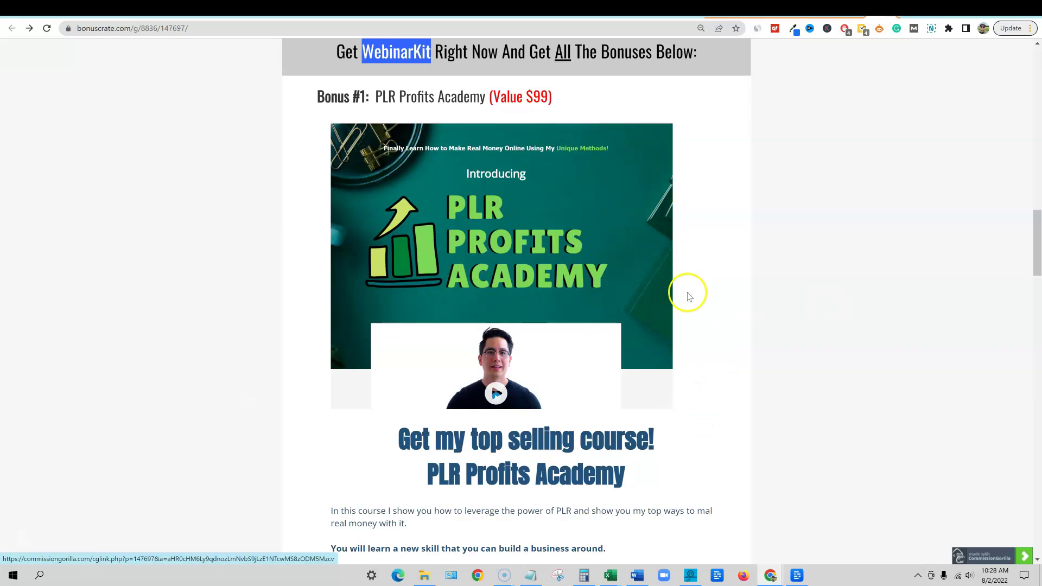
scroll(717, 331, down, 4)
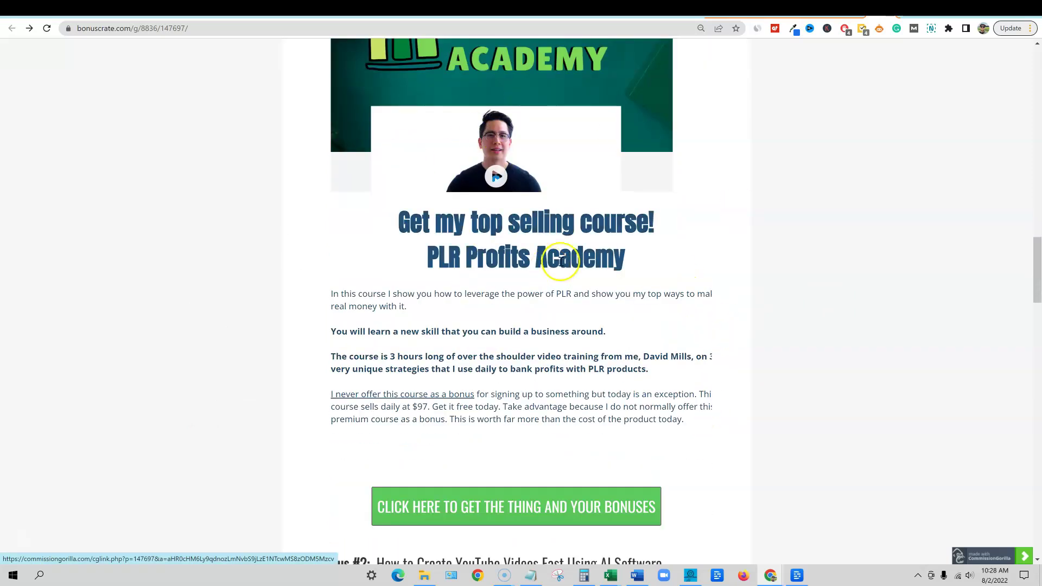
scroll(600, 319, down, 1)
scroll(616, 304, up, 1)
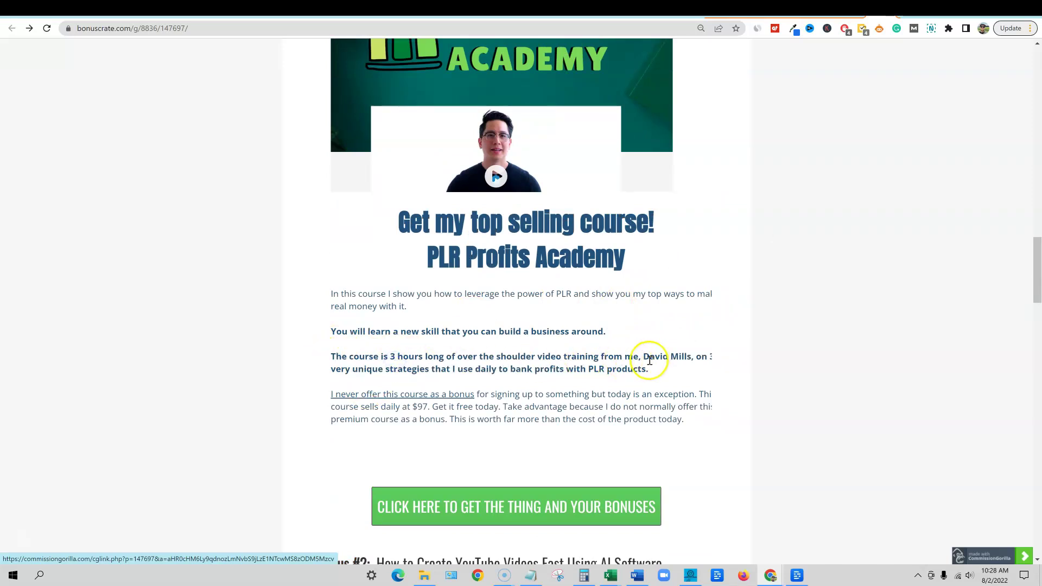
click(516, 359)
scroll(552, 392, down, 2)
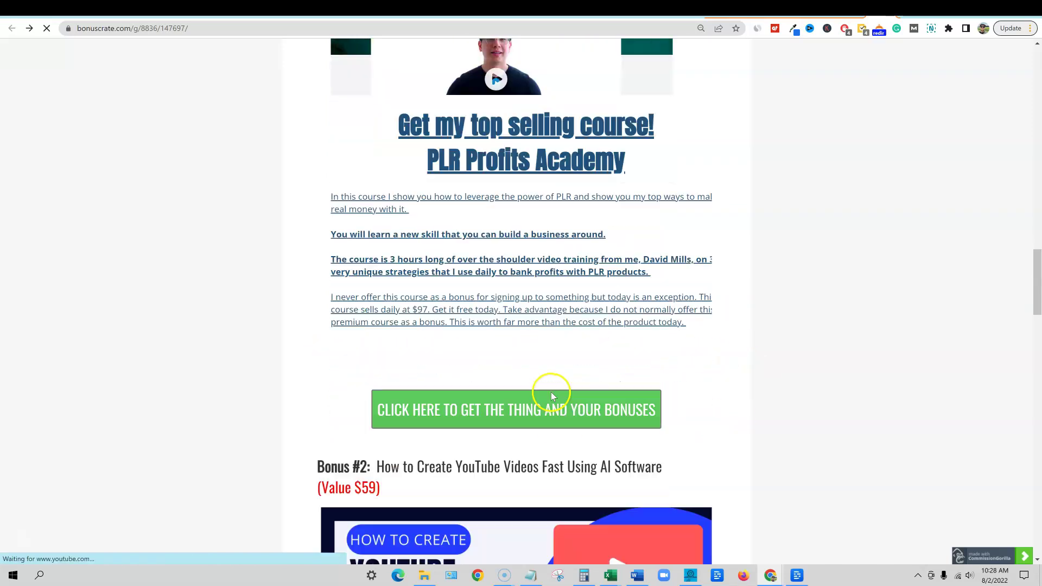
scroll(552, 392, down, 2)
scroll(630, 302, down, 2)
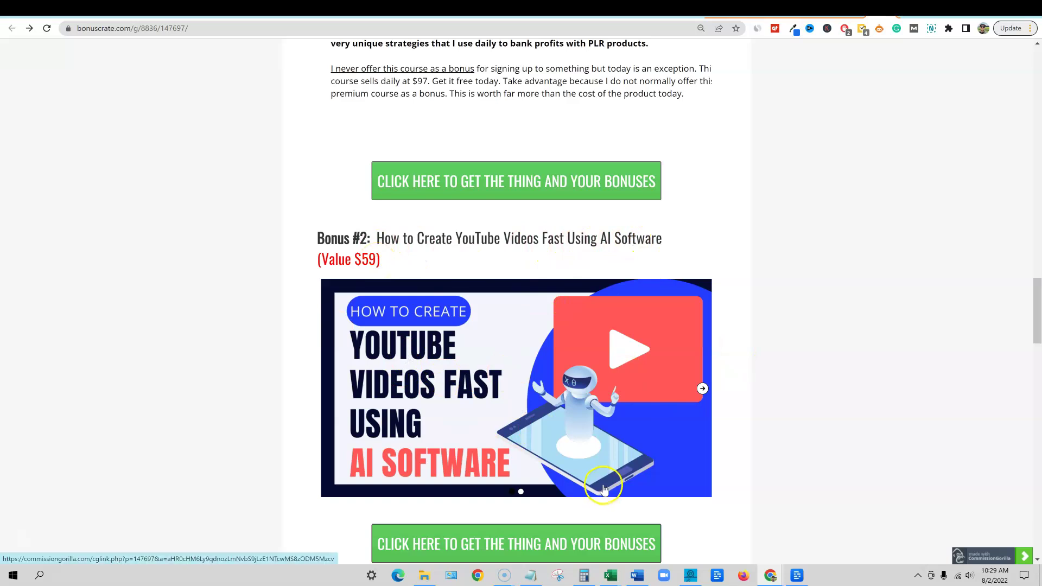
Scroll through Bonuses #3 to #5 down to the 'Worth $450' total
scroll(609, 487, down, 4)
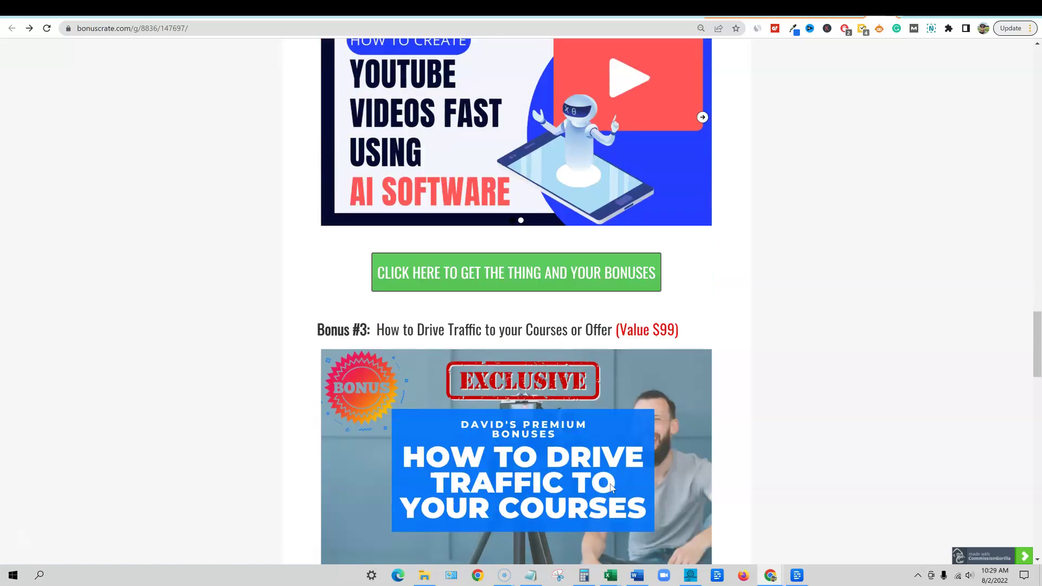
scroll(612, 490, up, 4)
scroll(612, 487, down, 2)
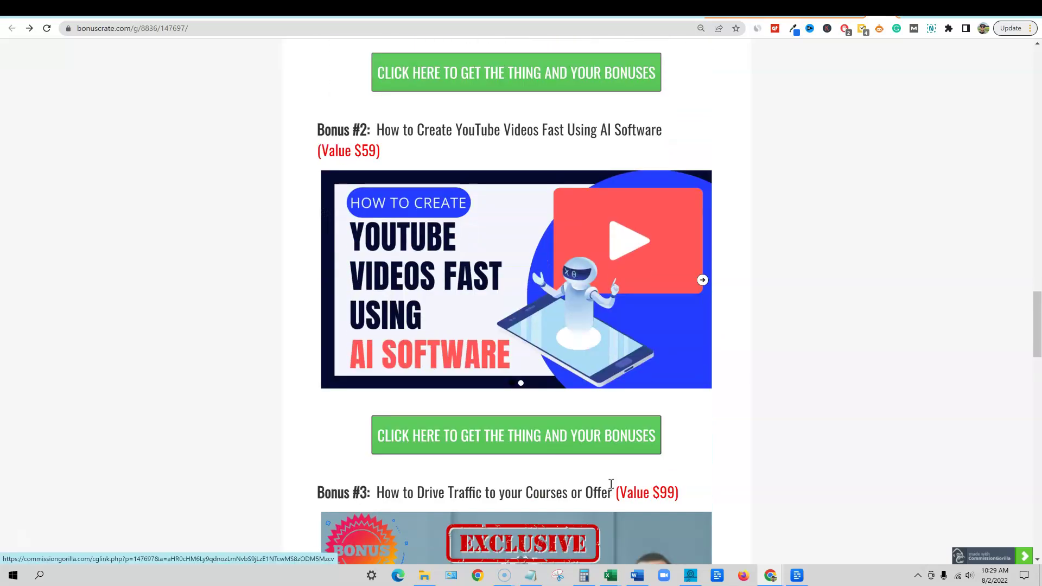
scroll(612, 486, down, 4)
scroll(613, 503, down, 1)
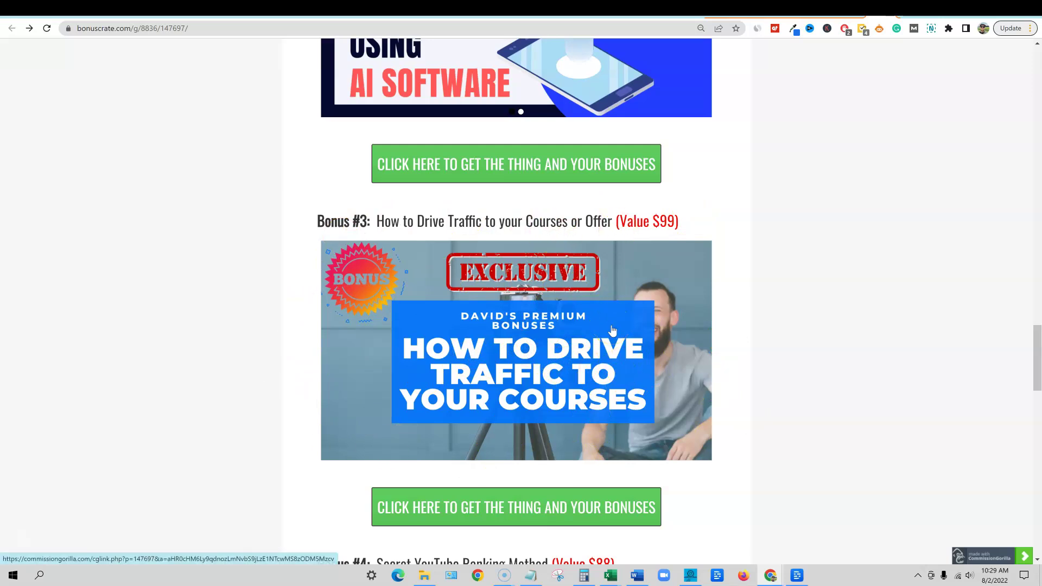
scroll(595, 326, down, 1)
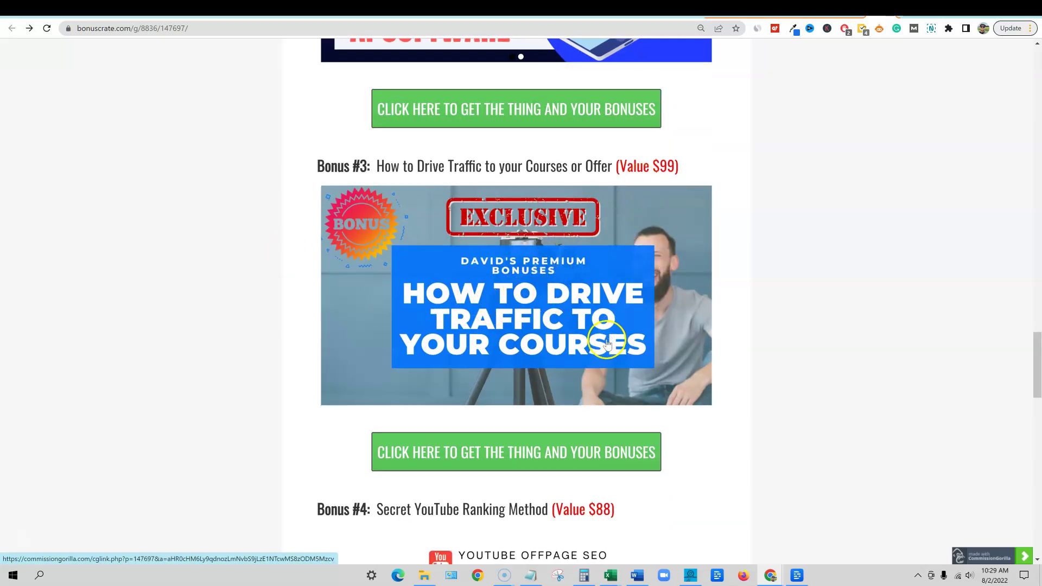
scroll(600, 350, down, 5)
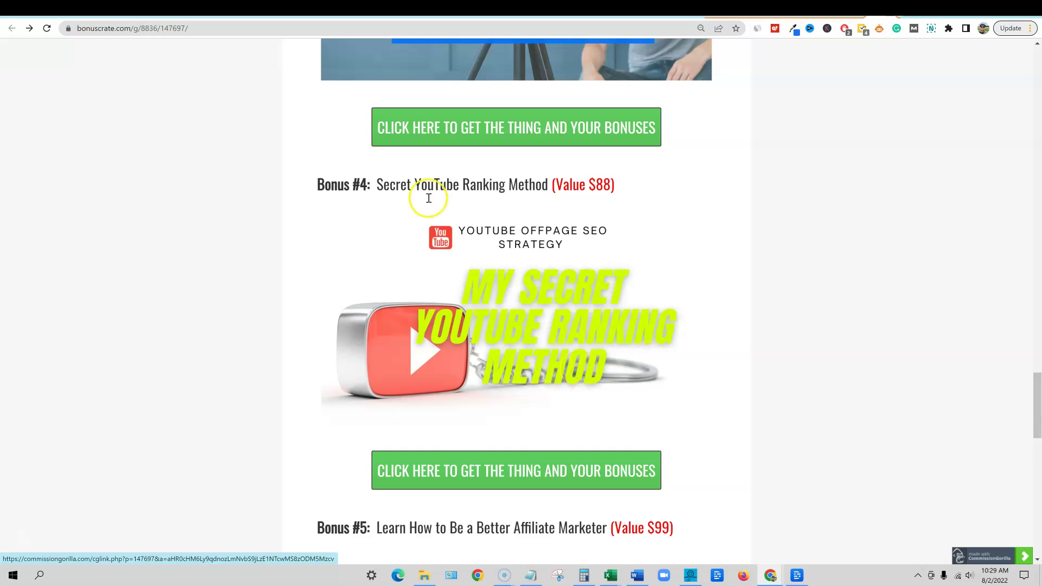
scroll(602, 380, down, 1)
scroll(603, 380, down, 7)
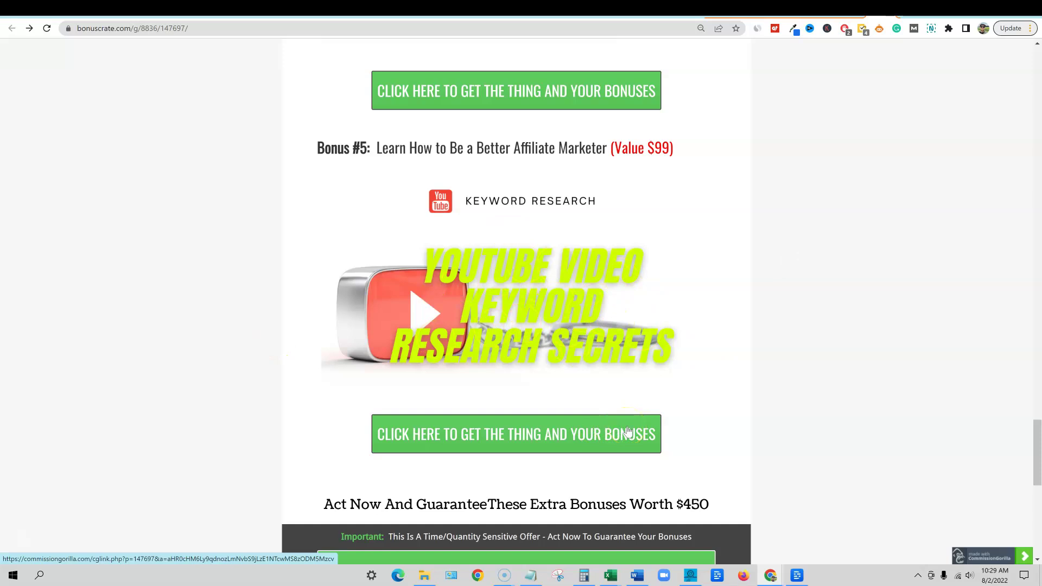
Scroll back up to Bonus #1, the $97 PLR Profits Academy video training
click(358, 347)
scroll(597, 363, down, 1)
scroll(624, 391, up, 1)
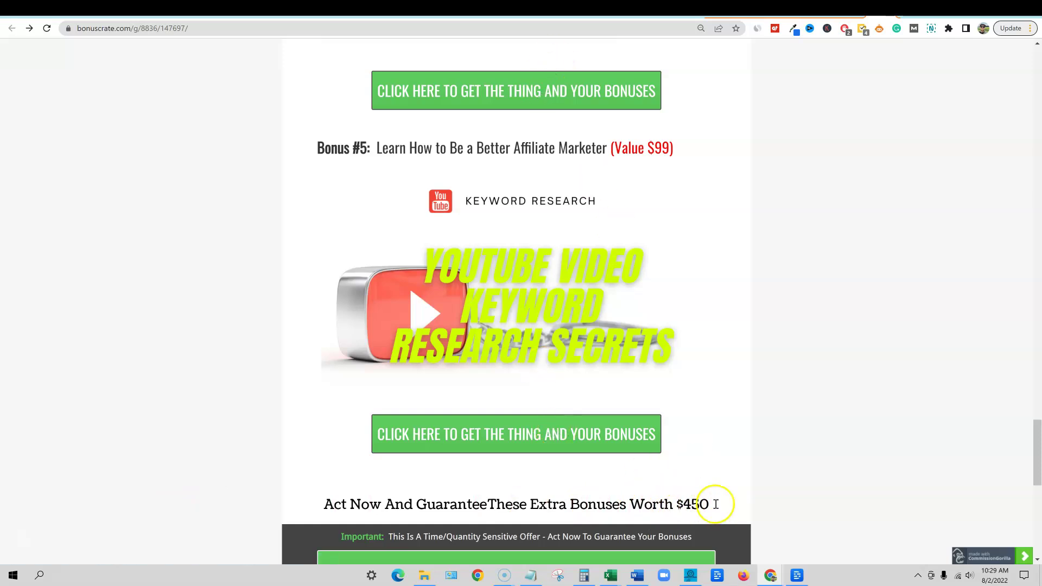
scroll(606, 407, up, 12)
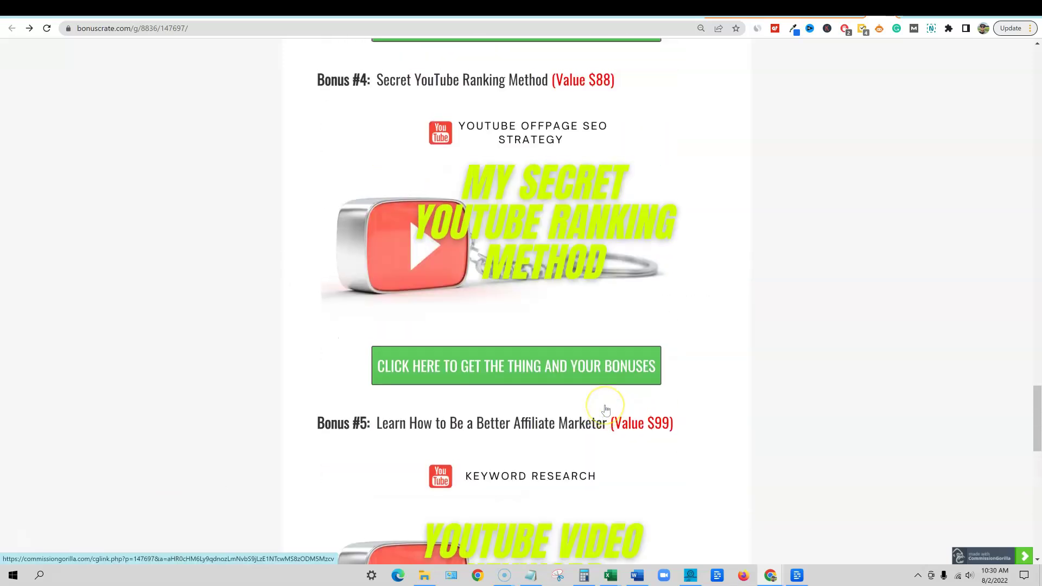
scroll(695, 401, up, 12)
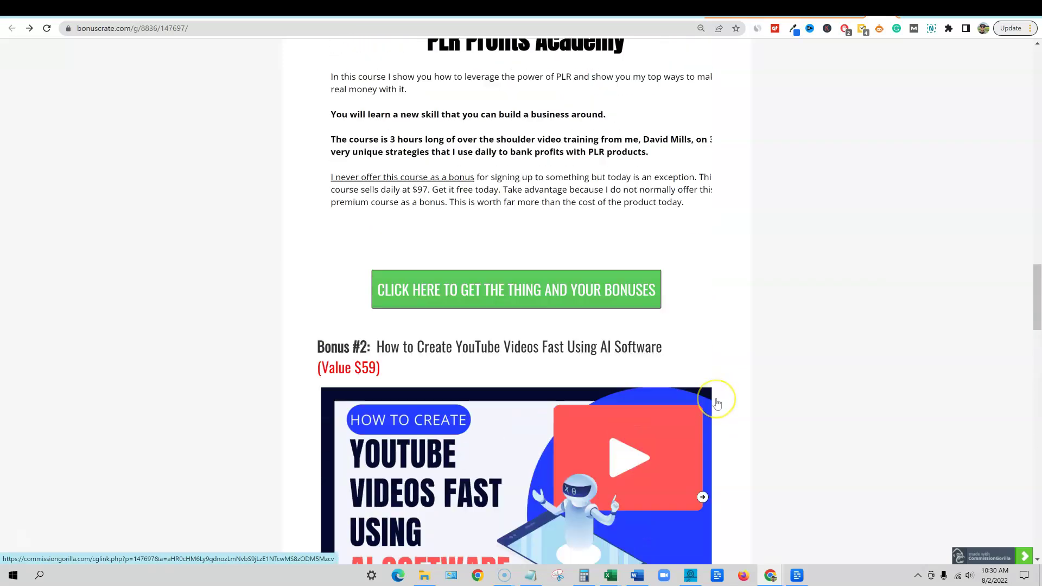
scroll(717, 404, up, 5)
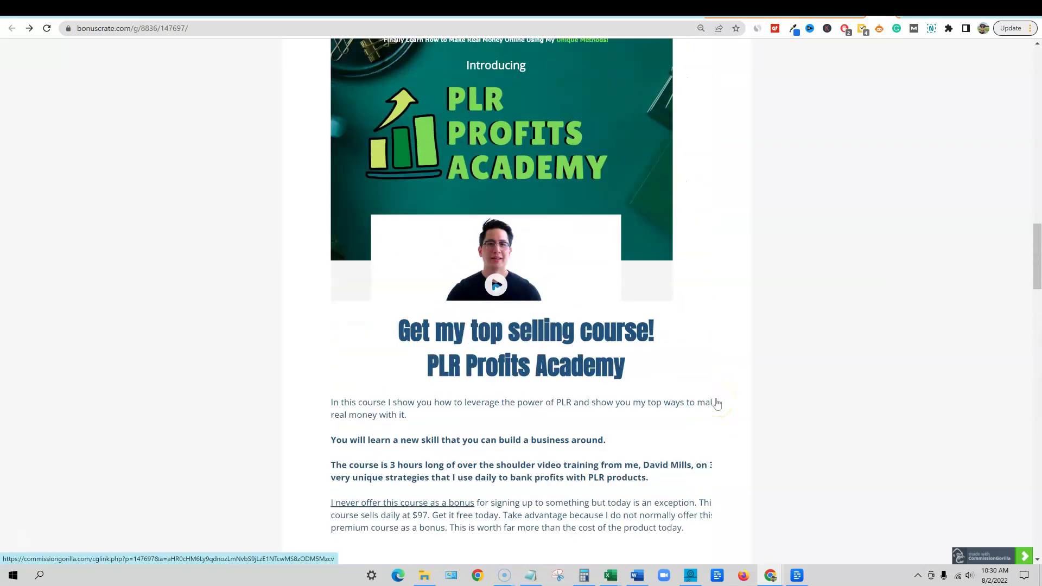